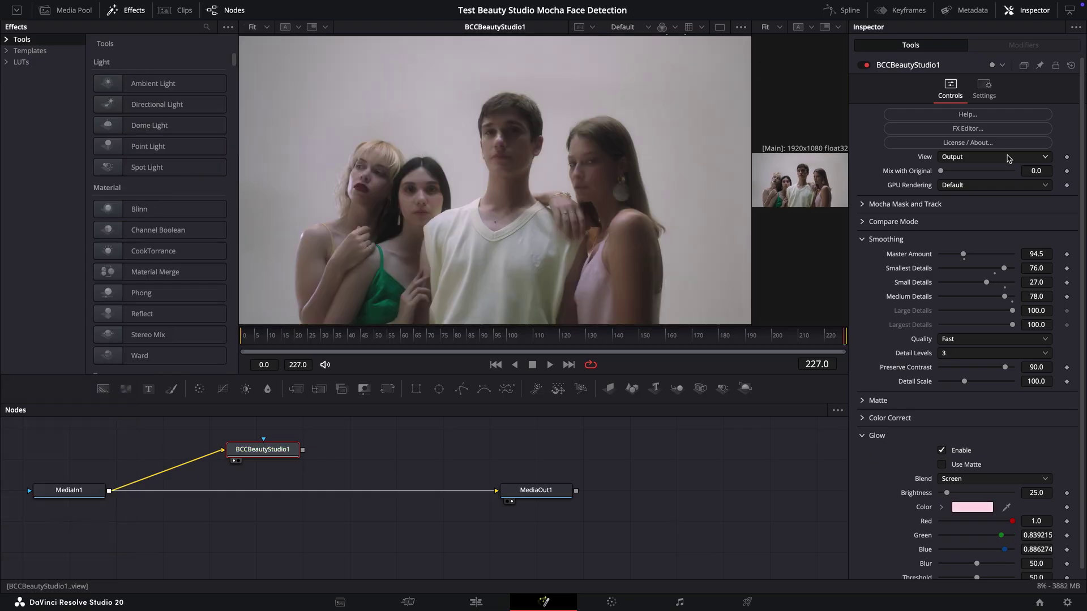
- Compare the Beauty Studio effect's Matte and Output views, leaving the view on Output
left_click(1007, 158)
left_click(995, 179)
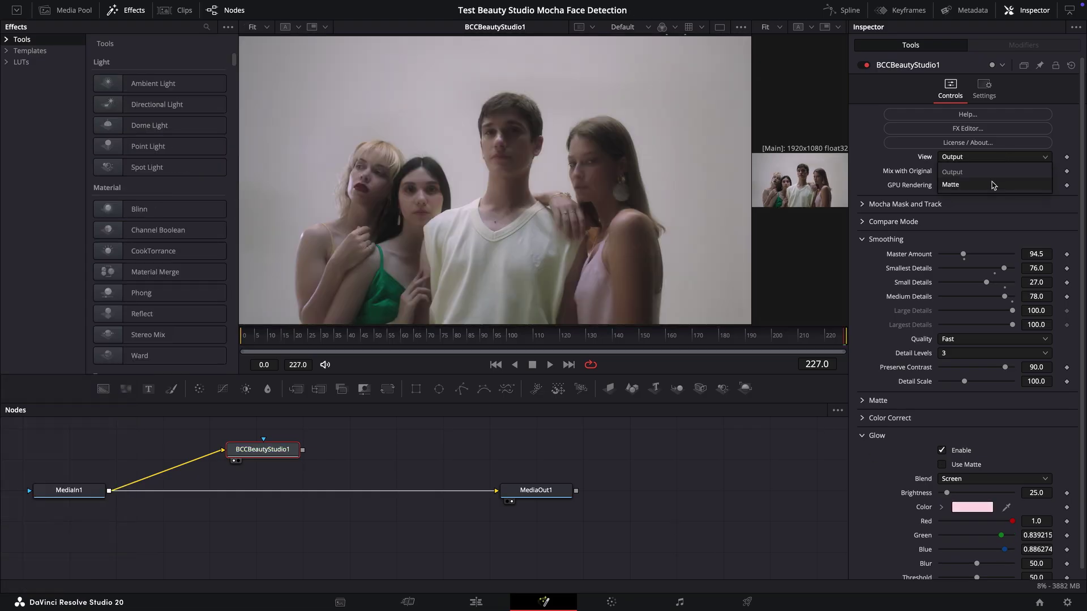
left_click(991, 156)
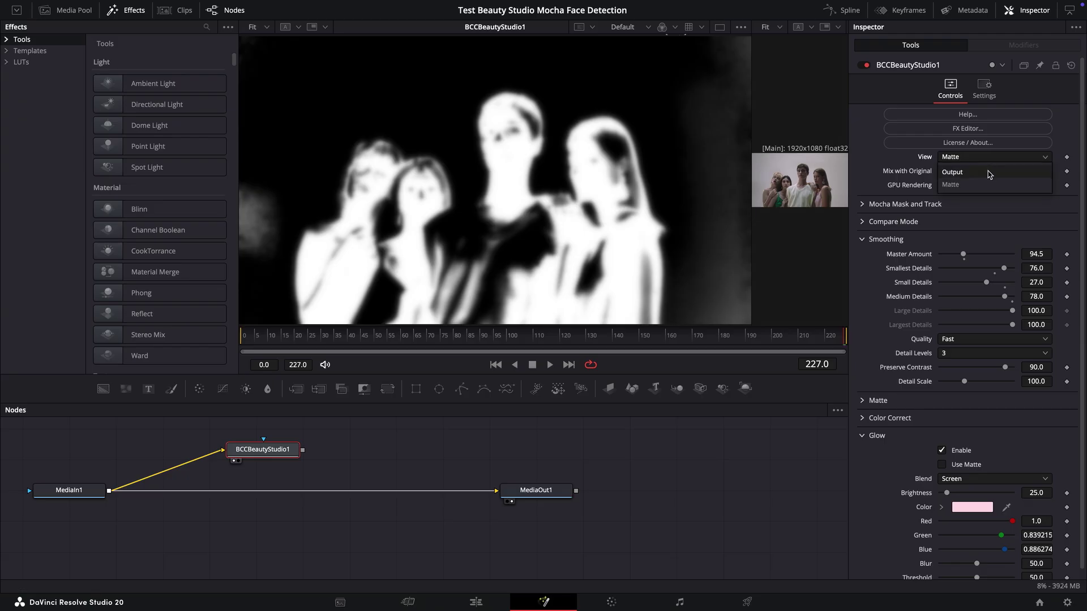
left_click(988, 174)
left_click(988, 160)
left_click(990, 186)
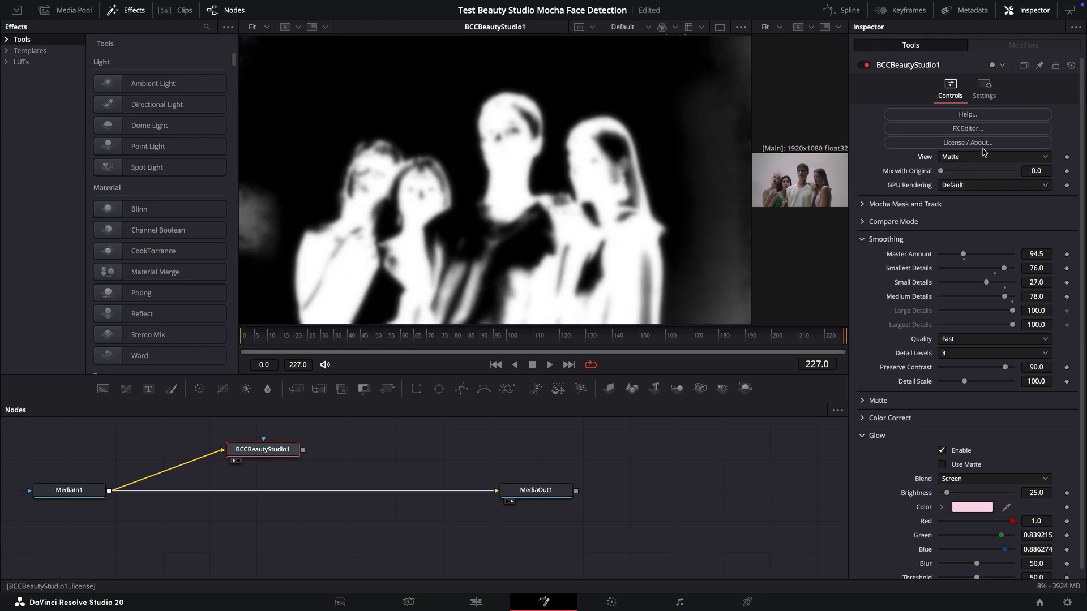
left_click(983, 158)
left_click(988, 175)
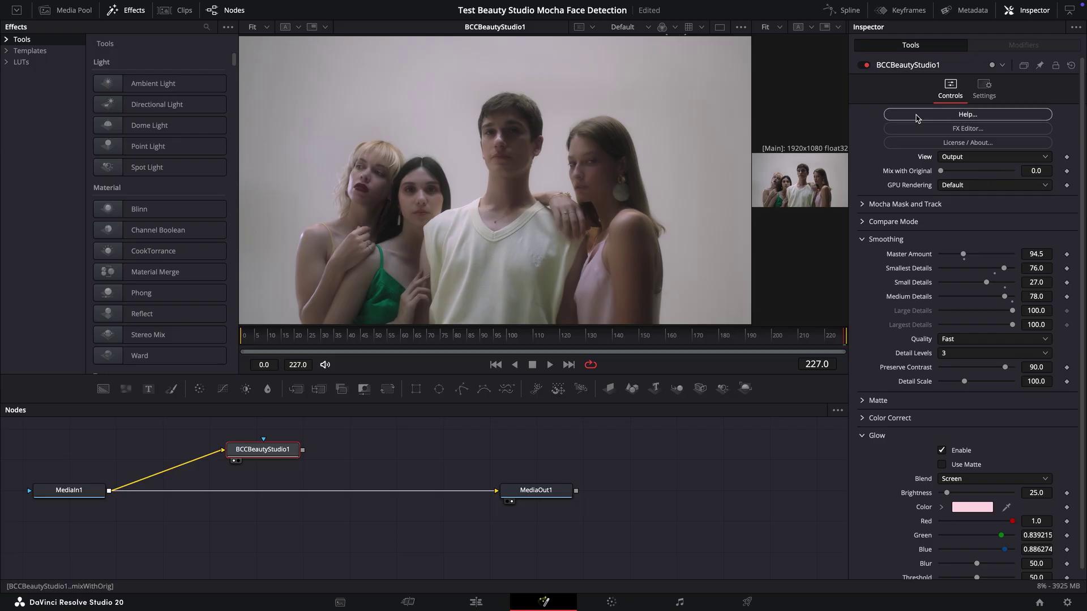
- Compare the image with the Beauty Studio effect disabled and enabled
left_click(865, 65)
left_click(865, 65)
left_click(865, 66)
left_click(865, 66)
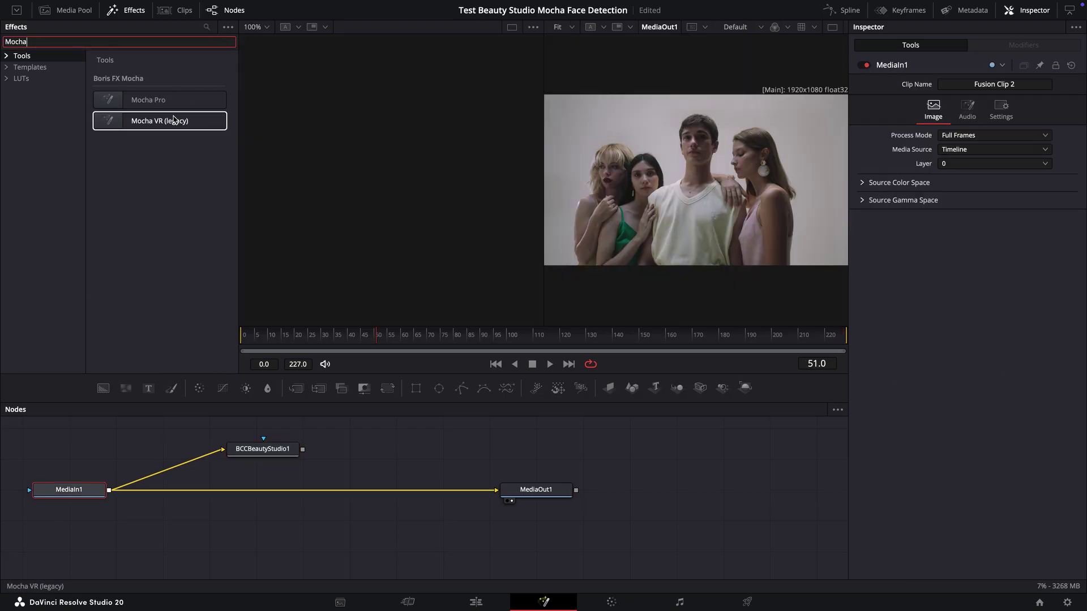
- Add a Mocha Pro node to the composition and connect it to the MediaIn1 output
left_click_drag(148, 99, 217, 551)
left_click_drag(105, 511, 109, 490)
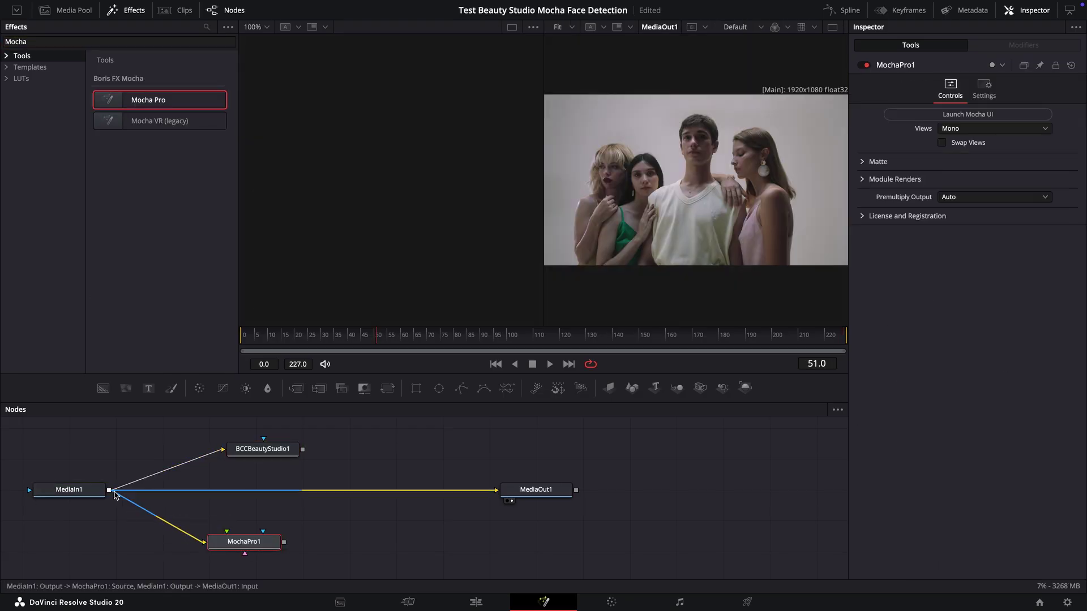
- Launch the Mocha UI from the Mocha Pro node and run face detection with Generate Face Layers enabled
left_click(972, 112)
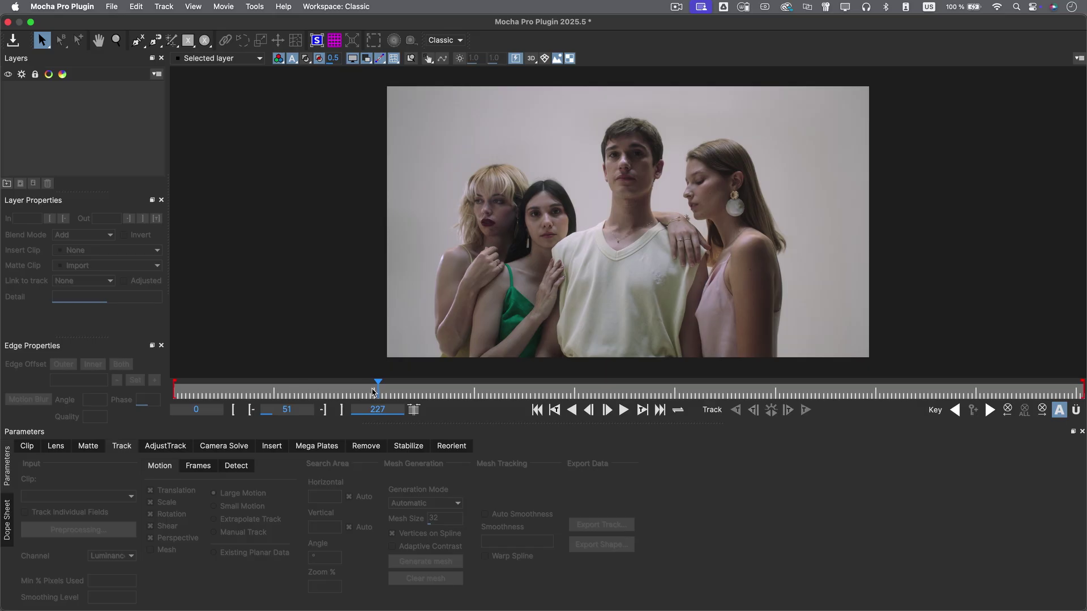
left_click(236, 465)
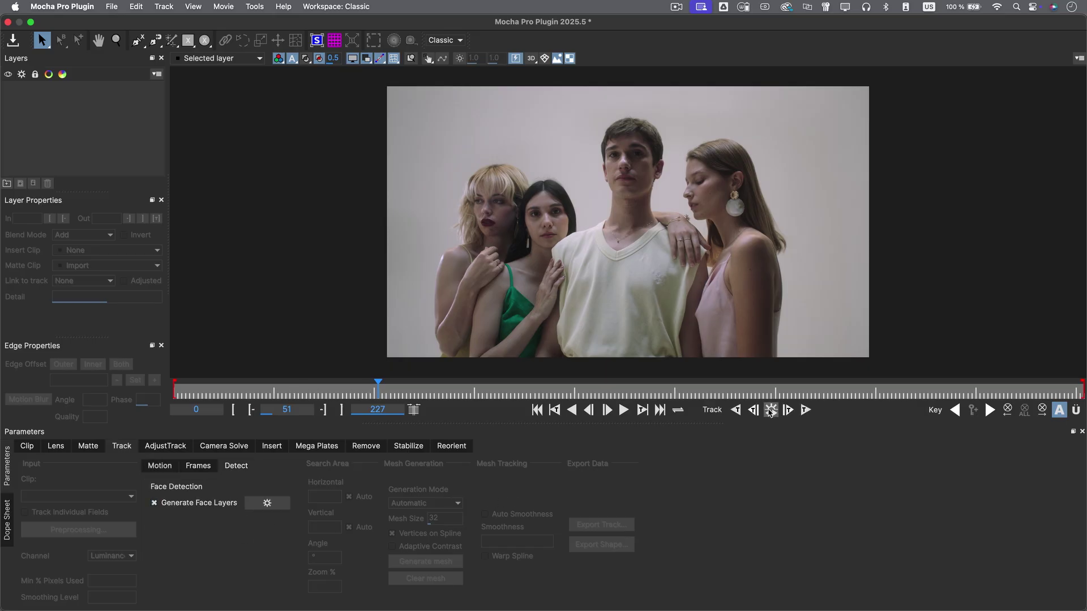
left_click(771, 410)
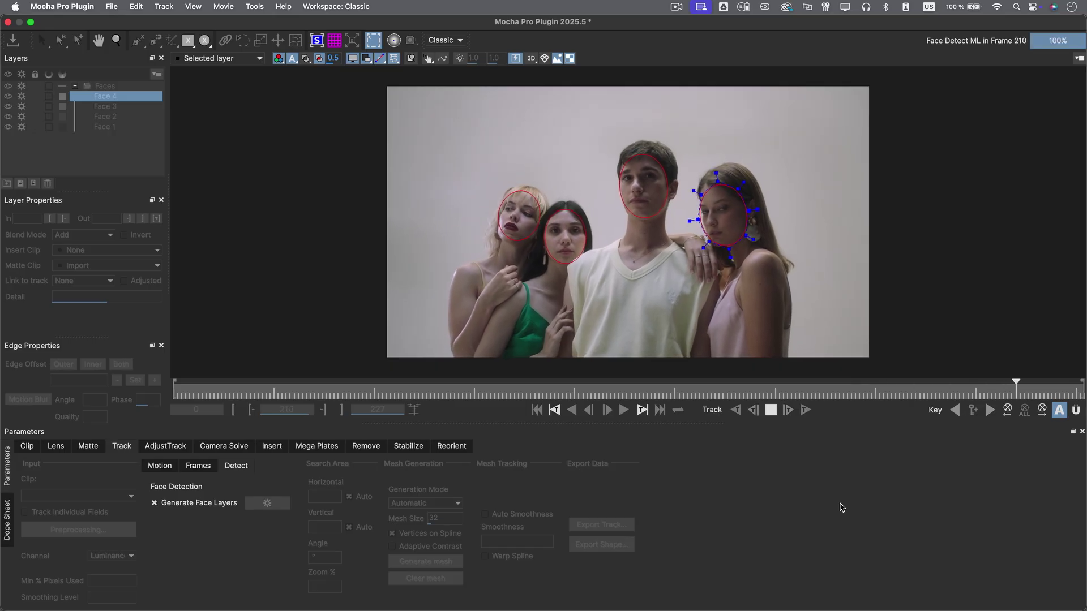
- Draw an elliptical spline around the face of the woman in profile and name its layer "Traditional Mocha Track"
left_click_drag(604, 280, 606, 279)
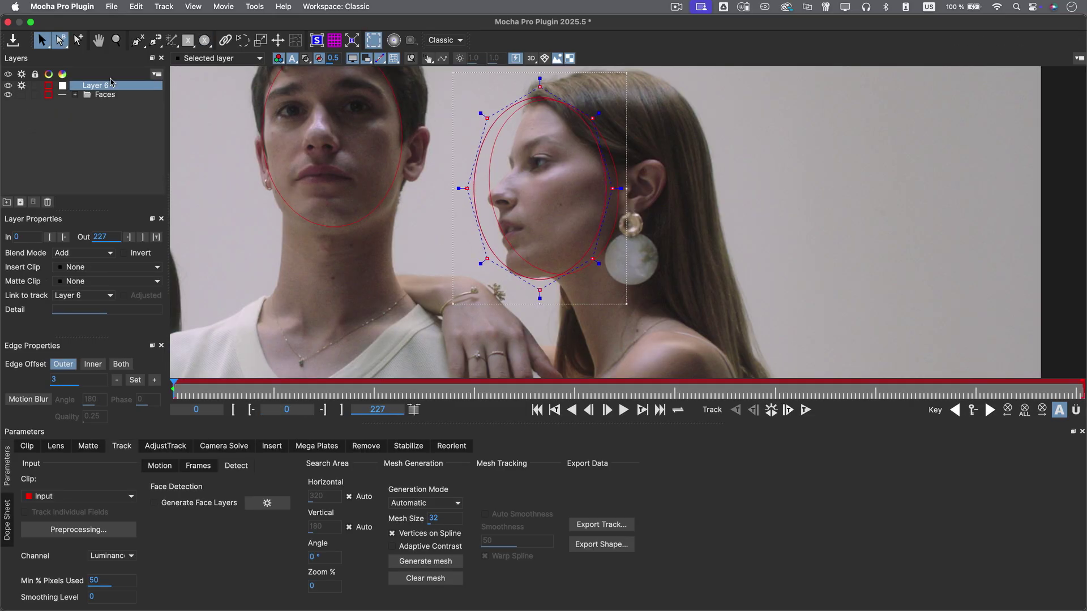
double_click(104, 86)
type("Traditional Mocha Track")
key("Return")
- Set the Traditional Mocha Track layer's spline colour to green
left_click(48, 85)
left_click(60, 572)
left_click(97, 597)
- Adjust the Traditional Mocha Track spline's points to match the Face 4 outline around the profile
left_click(616, 196)
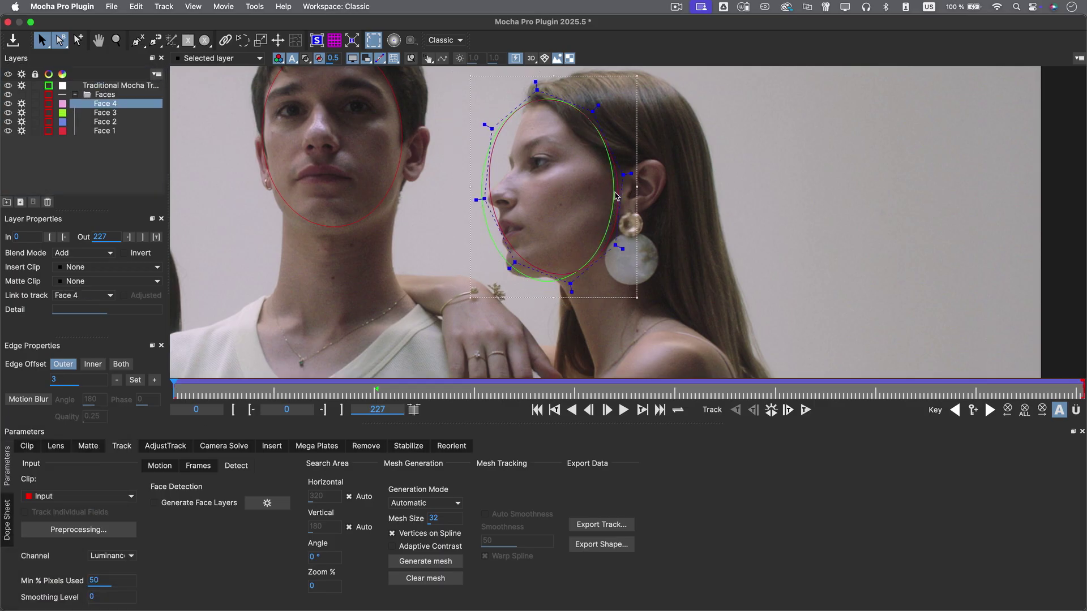
left_click(521, 274)
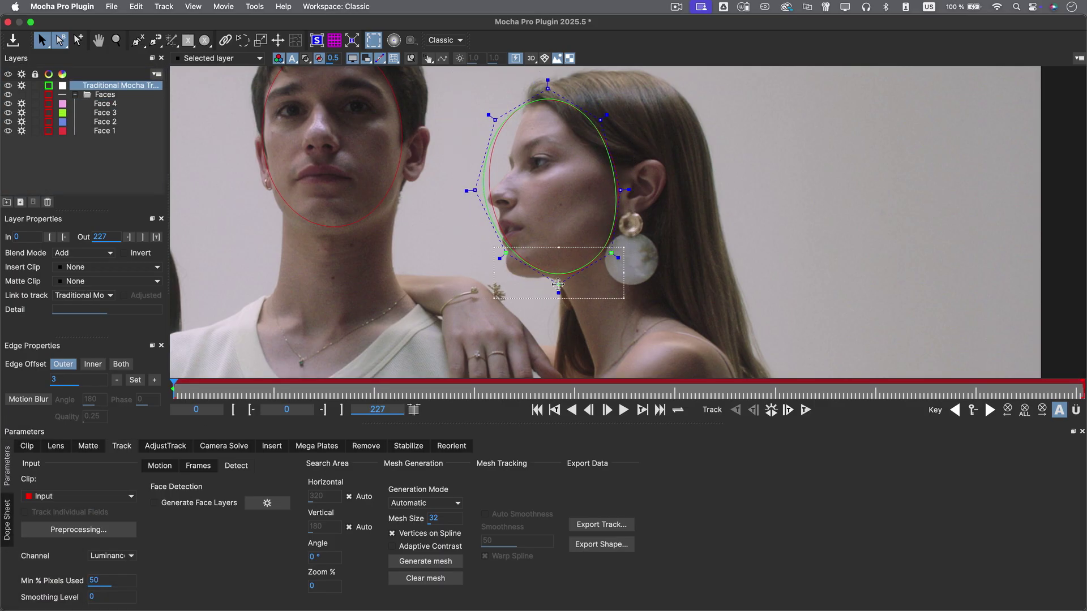
left_click_drag(475, 190, 480, 194)
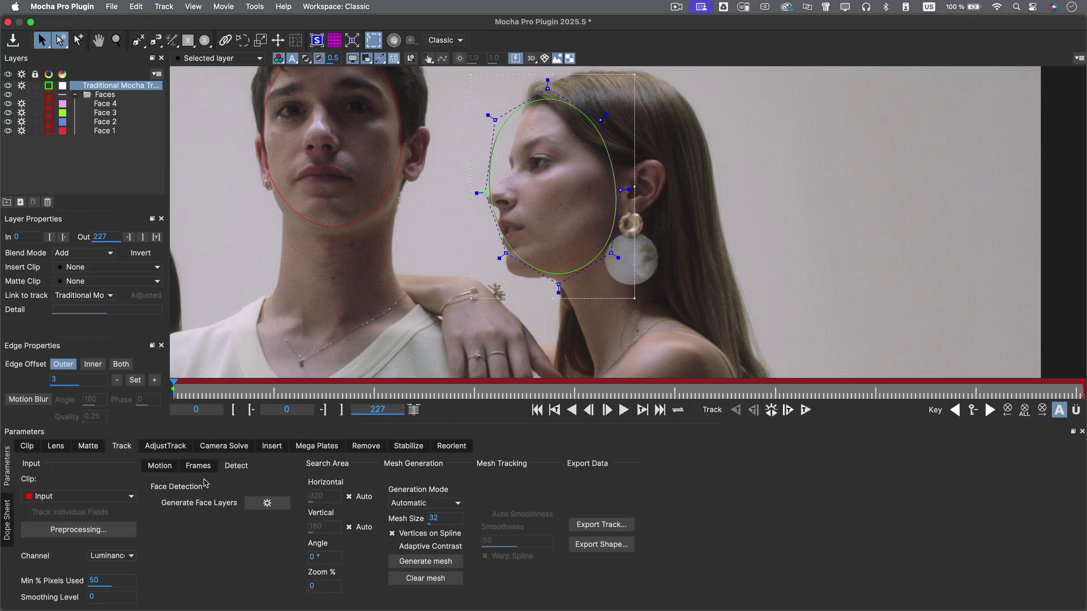
- Motion-track the Traditional Mocha Track layer forward through the whole clip, and delete that layer
left_click(159, 466)
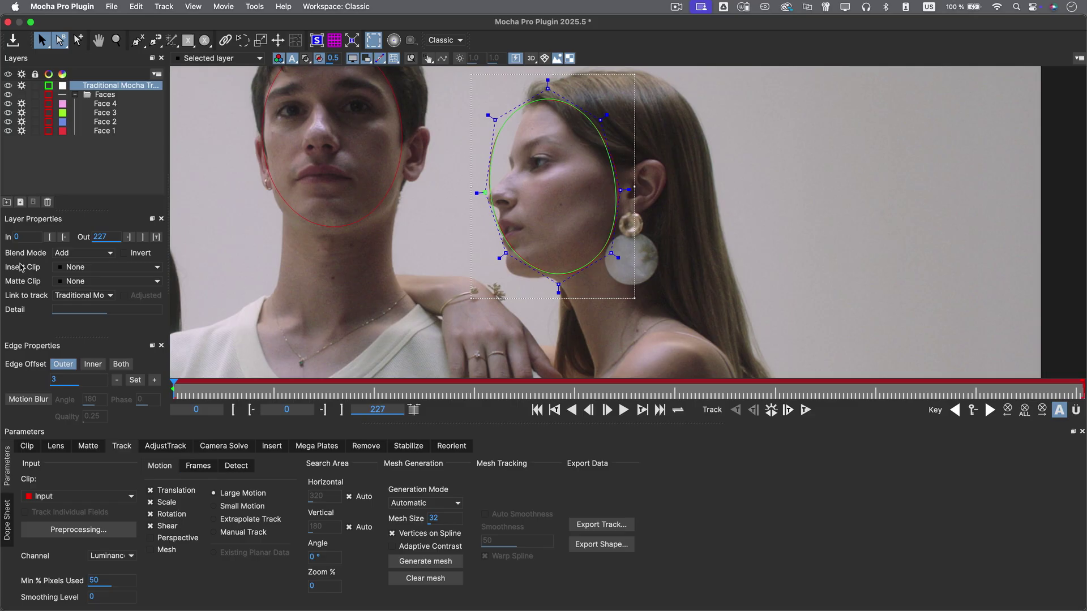
left_click(805, 410)
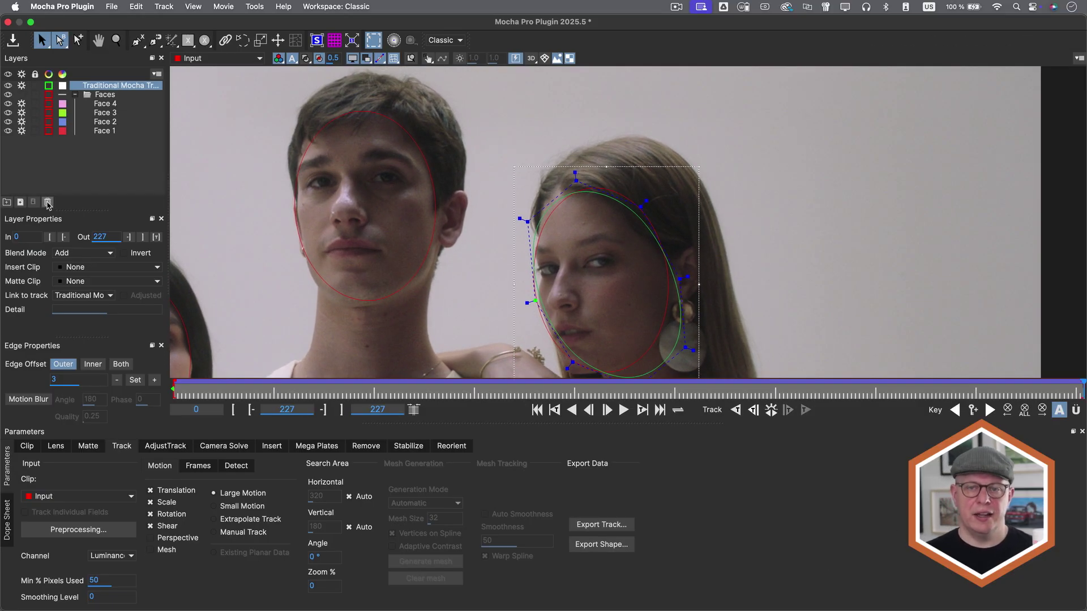
left_click(48, 203)
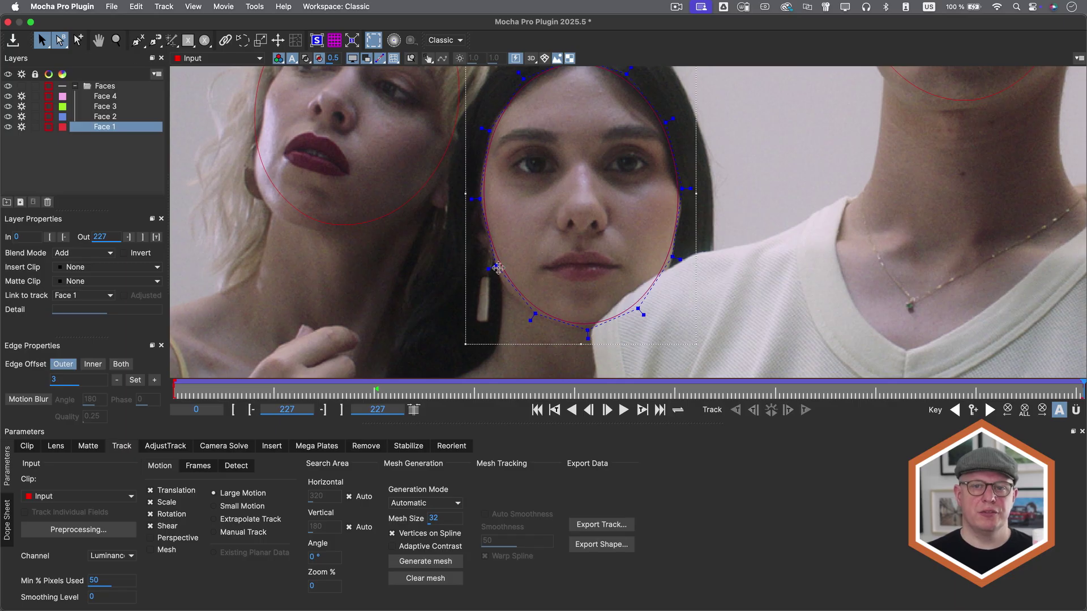
- Refine the Face 1 outline around the dark-haired woman's chin and jaw
left_click_drag(588, 330, 590, 334)
left_click_drag(725, 275, 661, 276)
left_click_drag(573, 310, 560, 296)
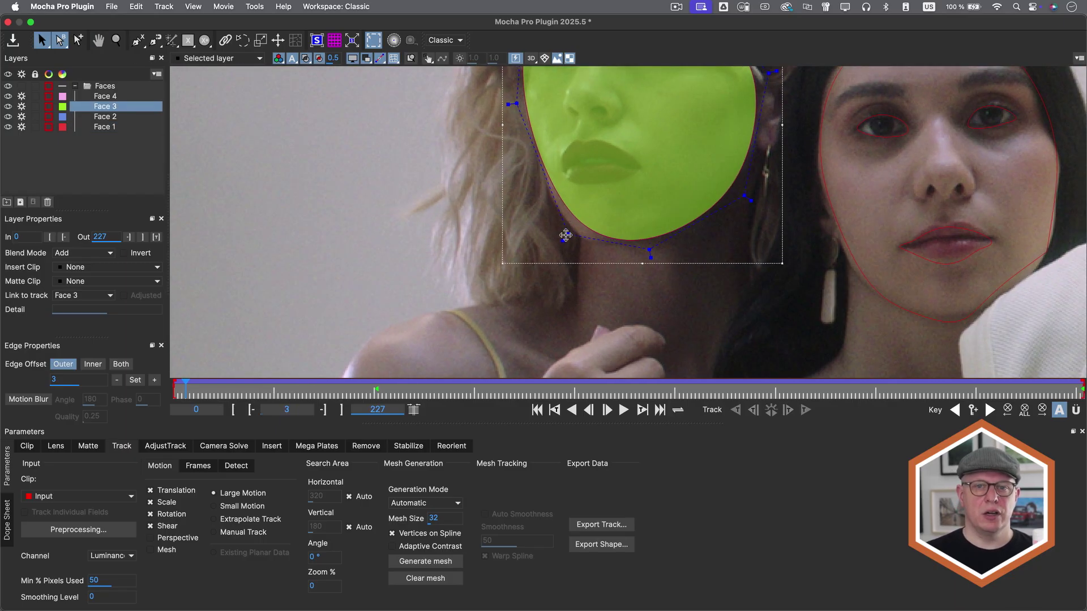
- Cut elliptical holes for both eyes and the mouth into the Face 3 shape using additional splines on that layer
left_click(204, 39)
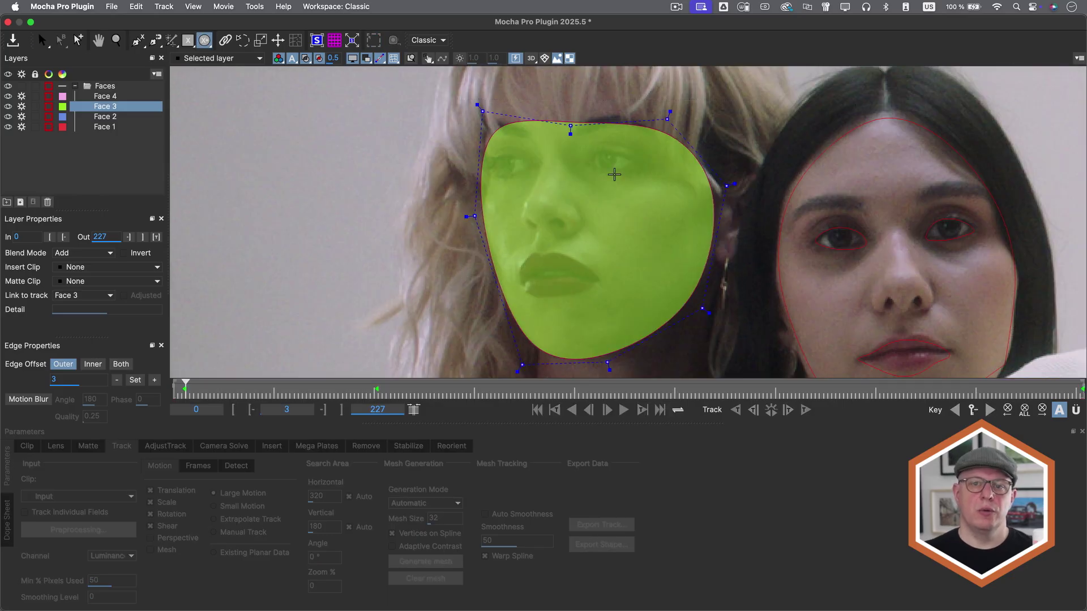
left_click_drag(488, 178, 488, 178)
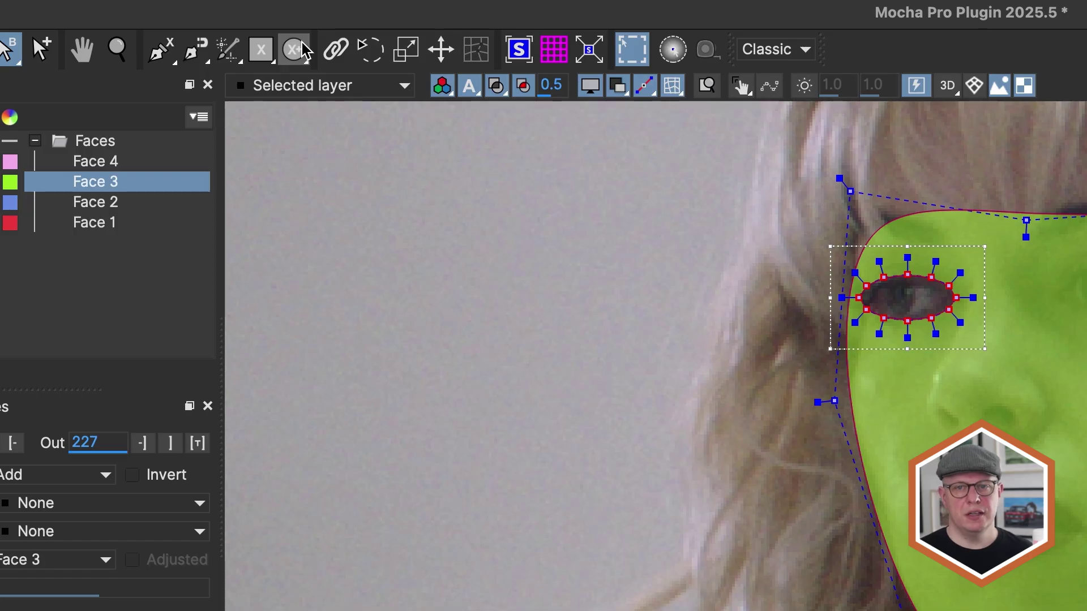
left_click(305, 51)
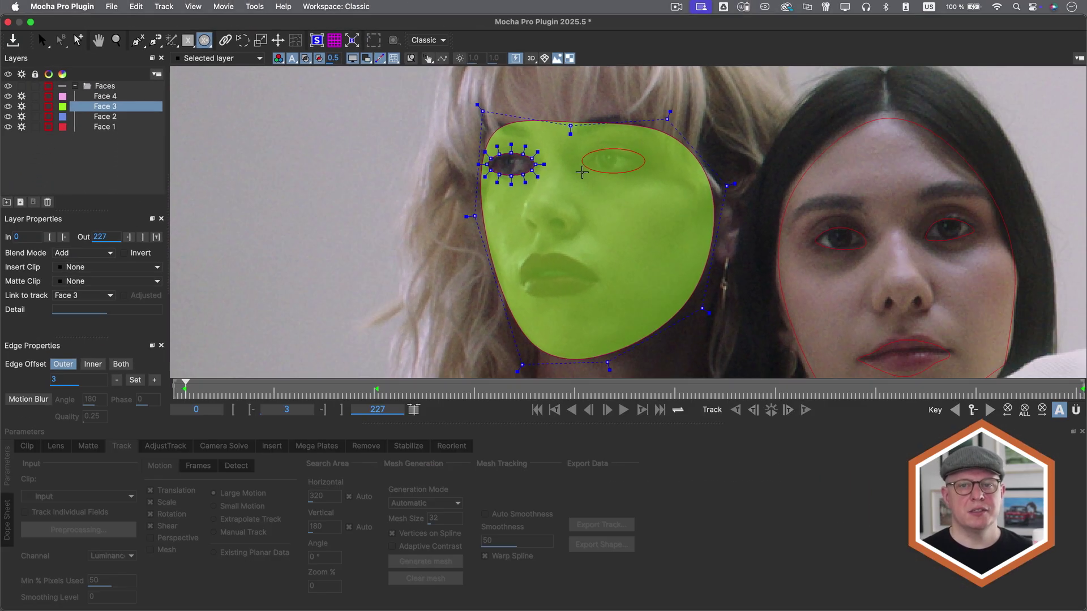
left_click_drag(582, 172, 586, 172)
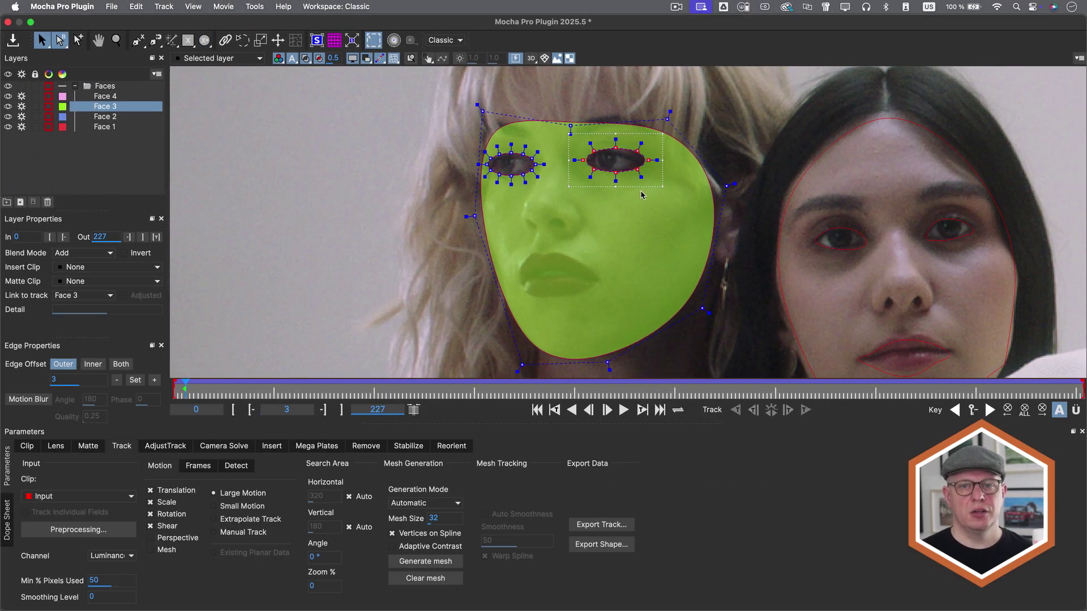
left_click(205, 41)
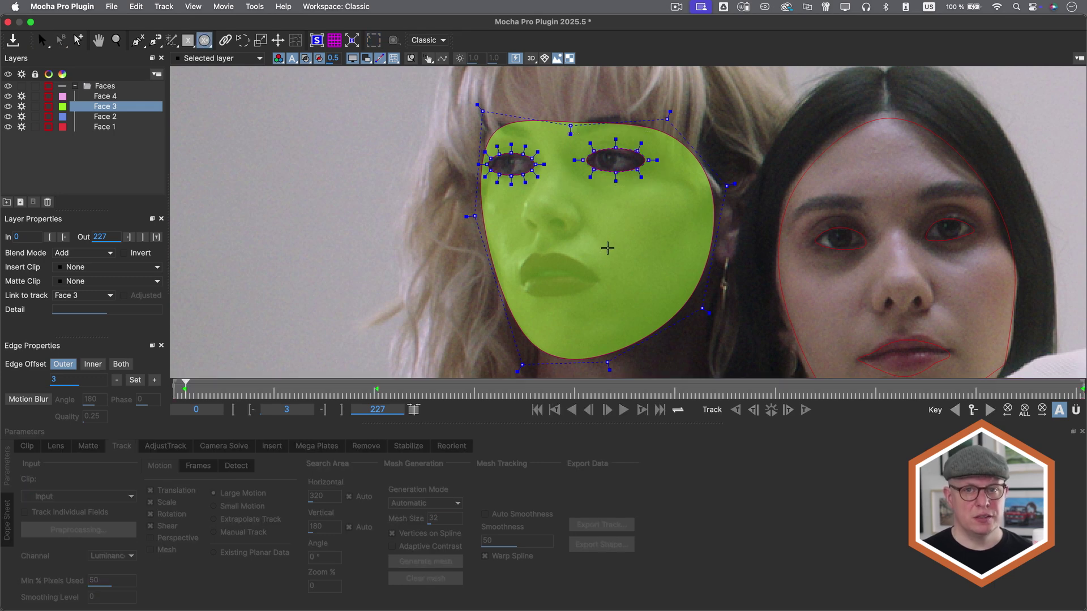
left_click_drag(507, 299, 495, 308)
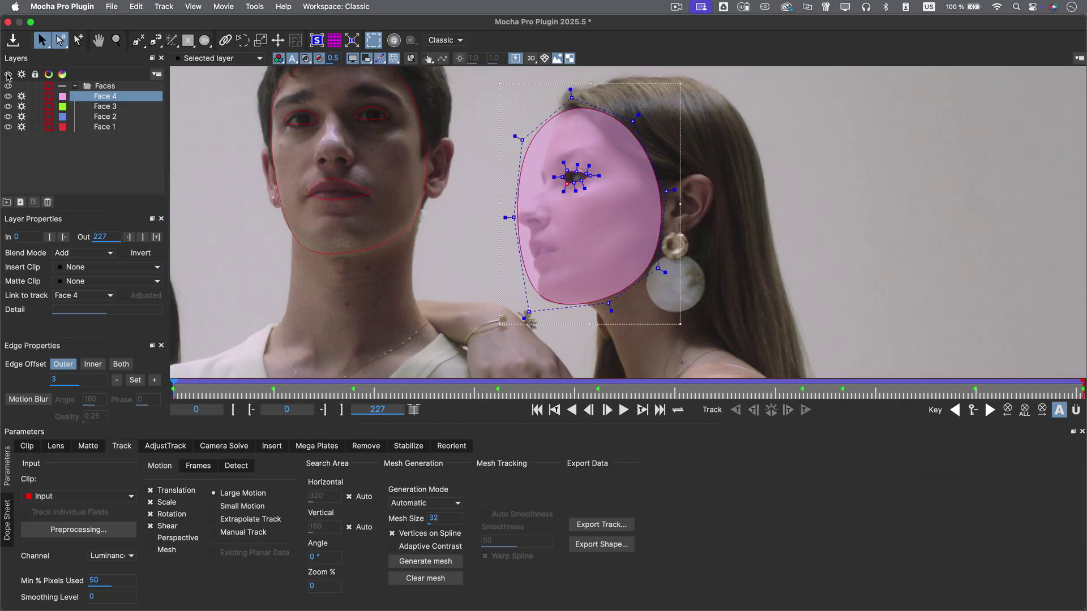
- Draw a closed X-spline on a new layer, tracing the woman's profile from forehead to chin and enclosing the adjacent background
left_click(97, 176)
left_click(137, 40)
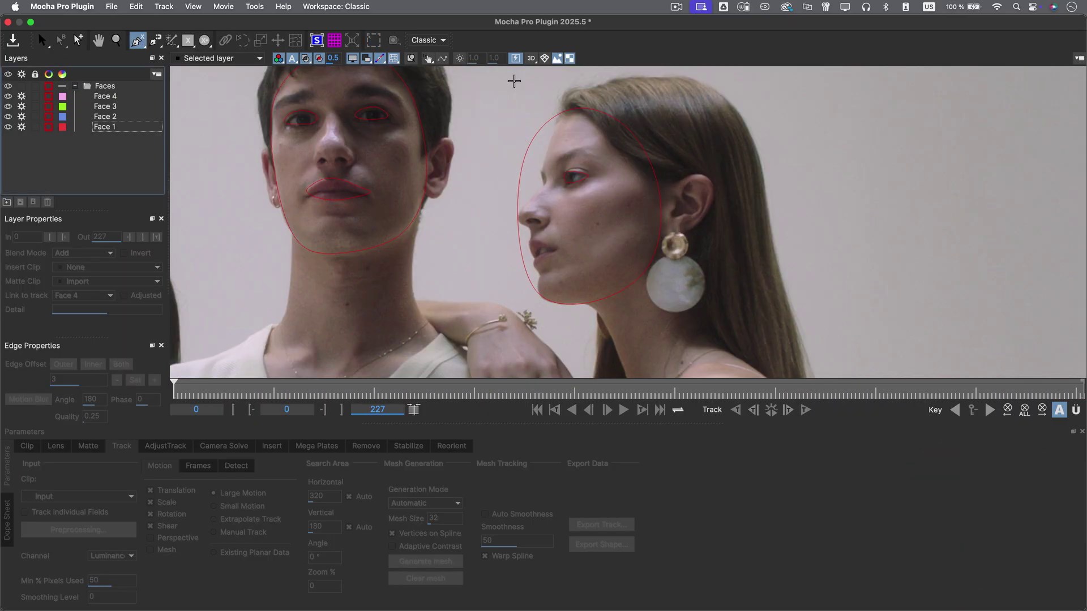
left_click(566, 95)
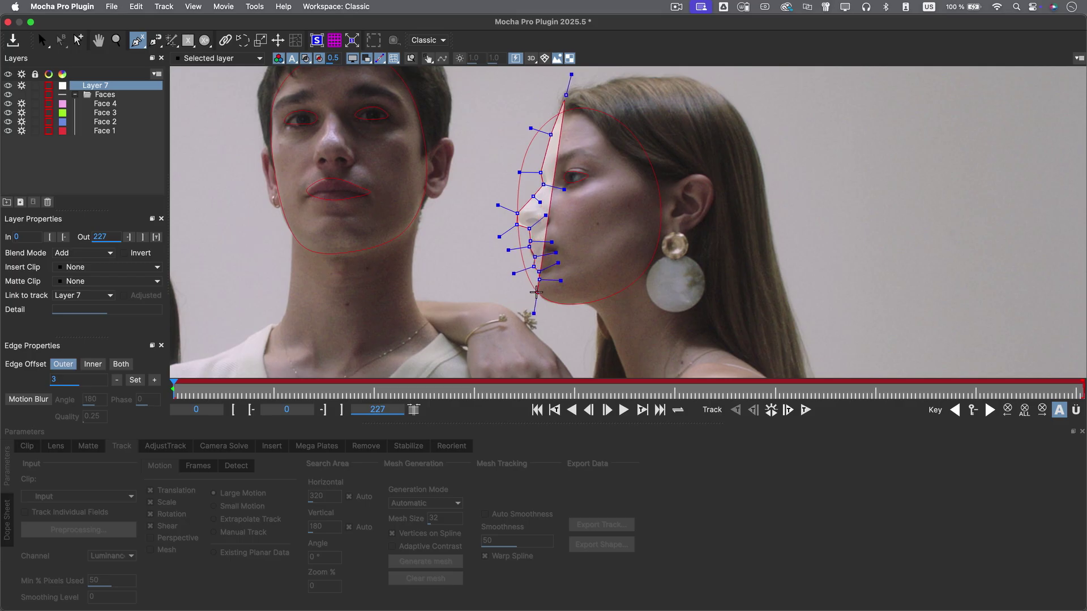
left_click(537, 293)
left_click(540, 303)
left_click(478, 305)
left_click(455, 205)
left_click(471, 85)
left_click(566, 95)
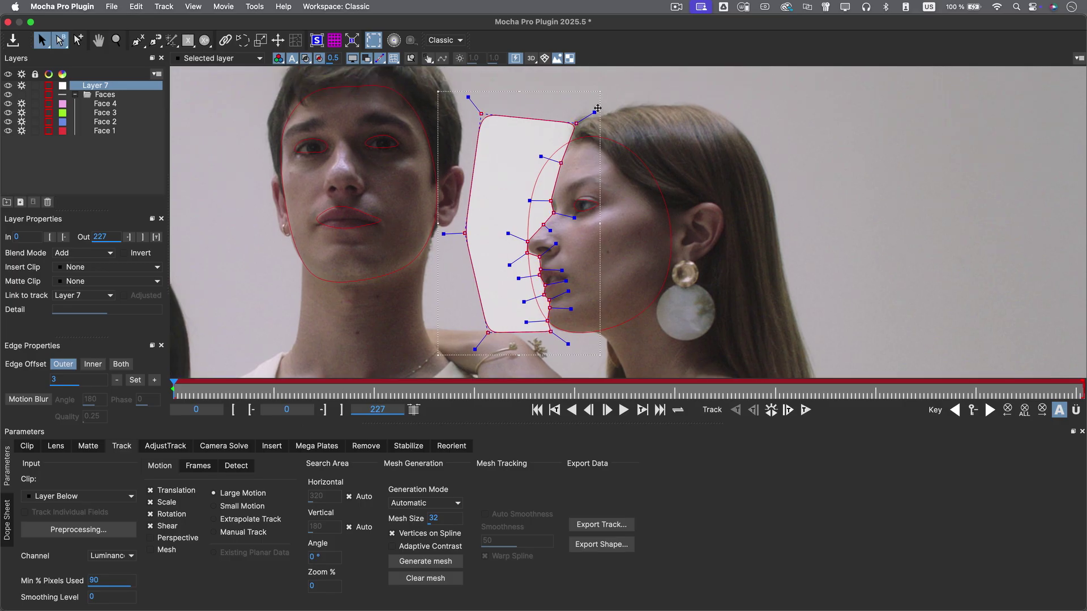
- Set Layer 7's blend mode to Subtract and link it to the Face 4 track
scroll(722, 219, "up", 2)
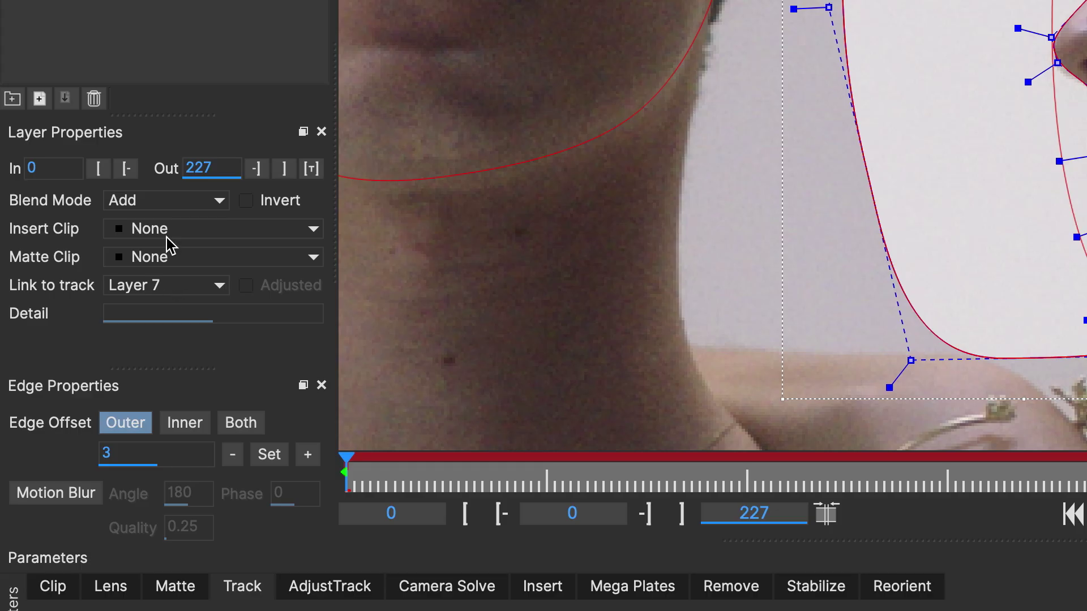
left_click(88, 254)
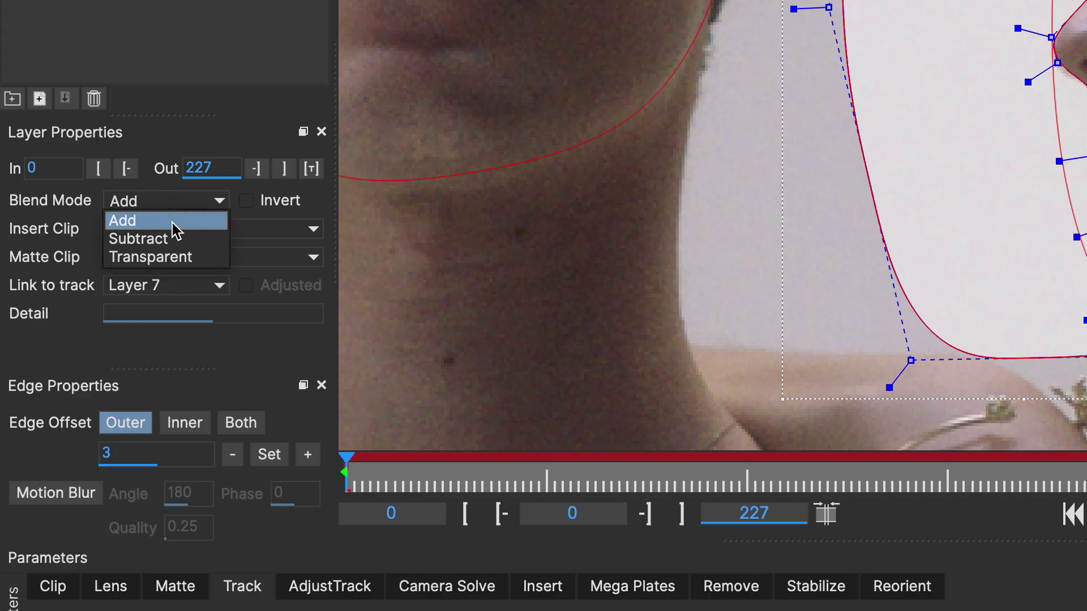
left_click(170, 241)
left_click(167, 285)
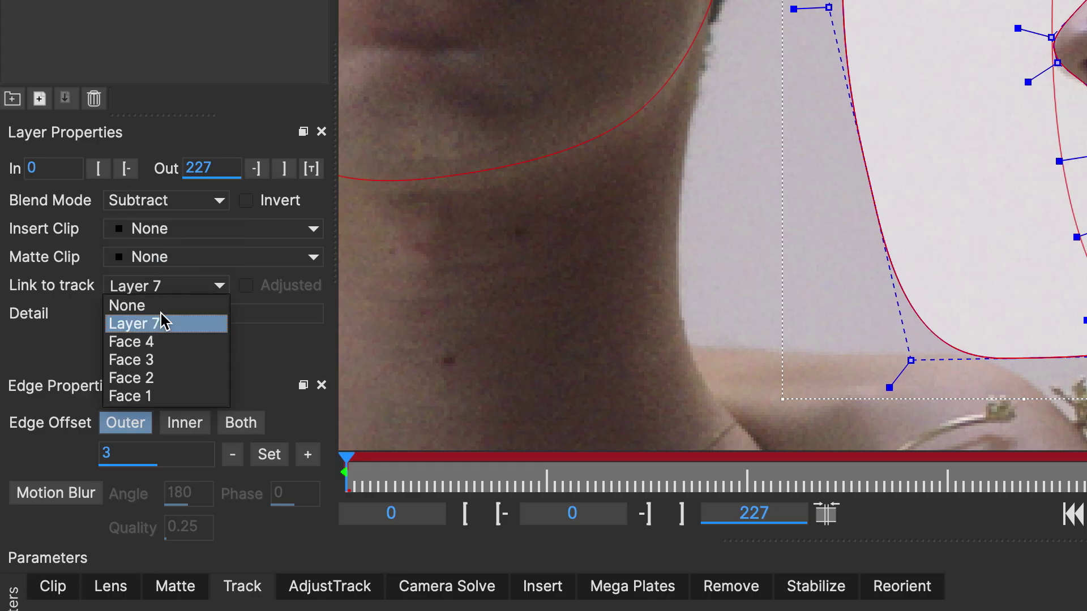
left_click(165, 340)
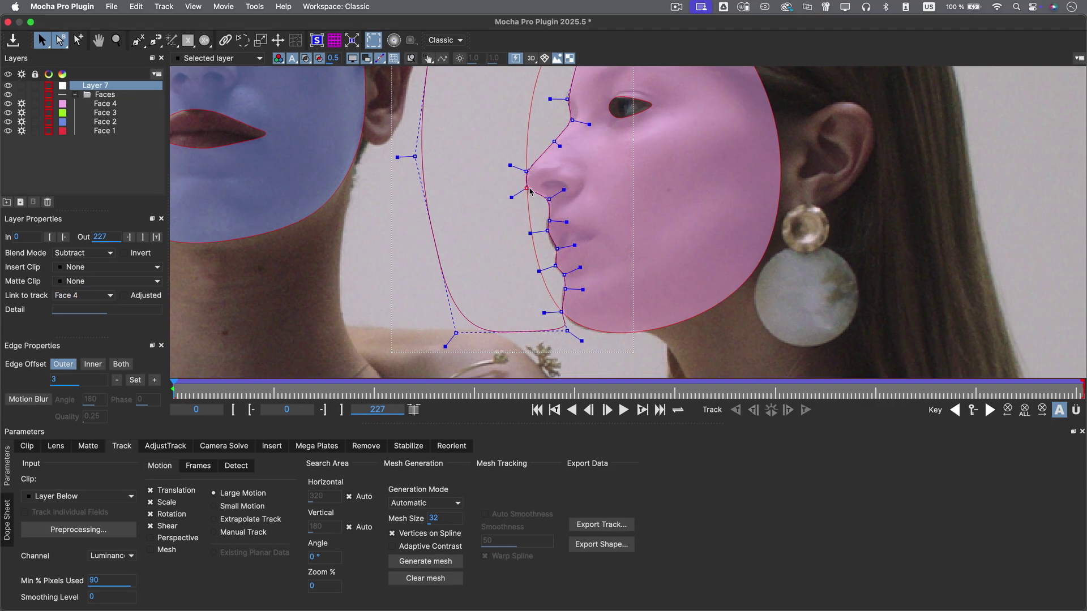
- Refine the Layer 7 spline's points to follow the woman's forehead and nose profile at frame 36
scroll(579, 234, "down", 5)
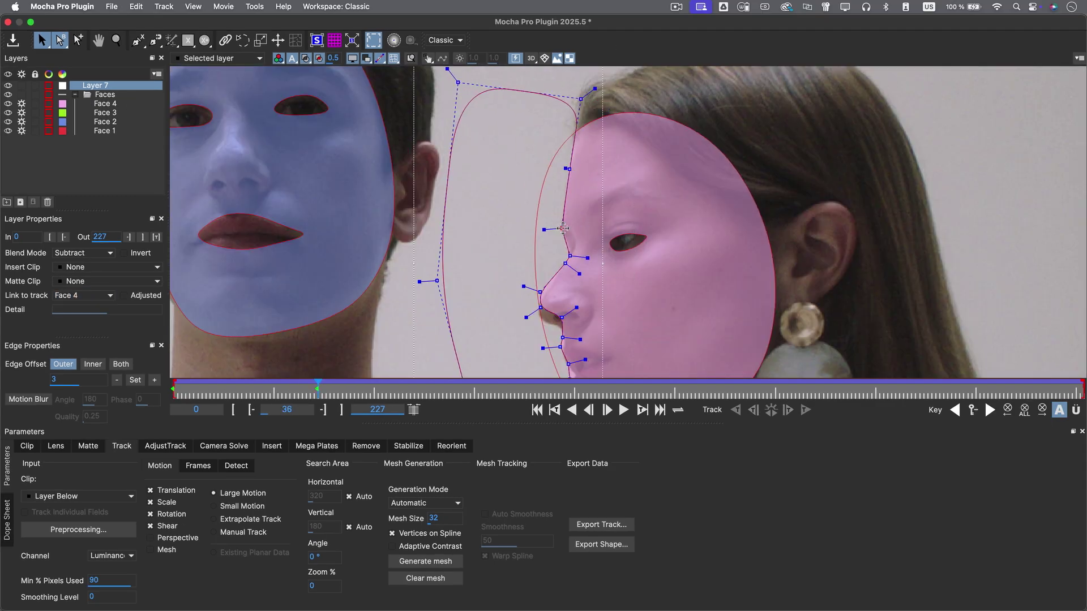
scroll(562, 229, "up", 5)
left_click_drag(786, 369, 743, 217)
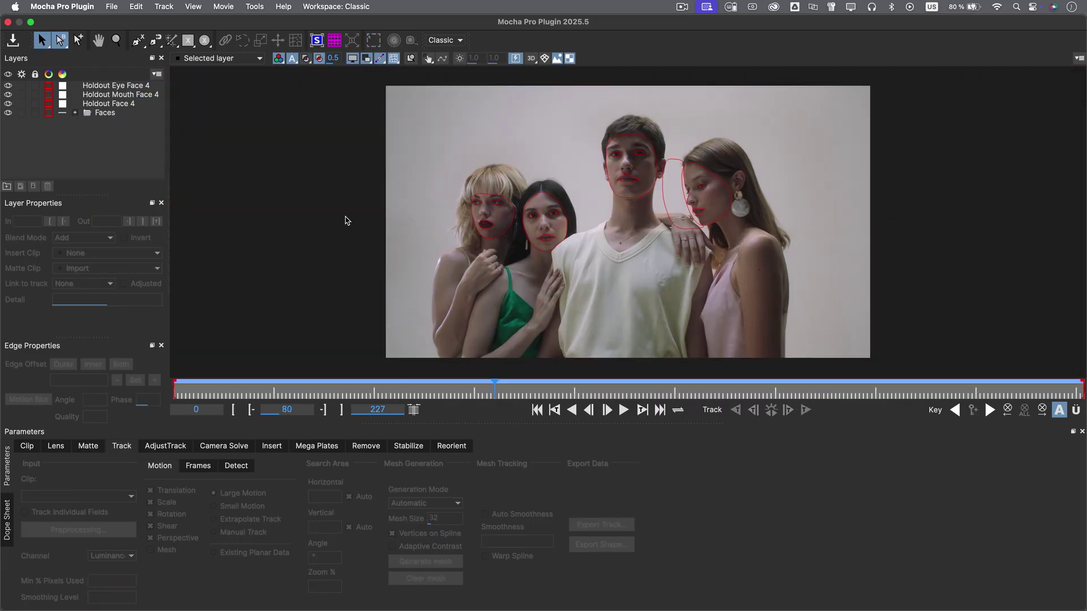
- Expand the Faces group, select the Face 3 shape and choose a mode for the edge-point selection tool
left_click(76, 114)
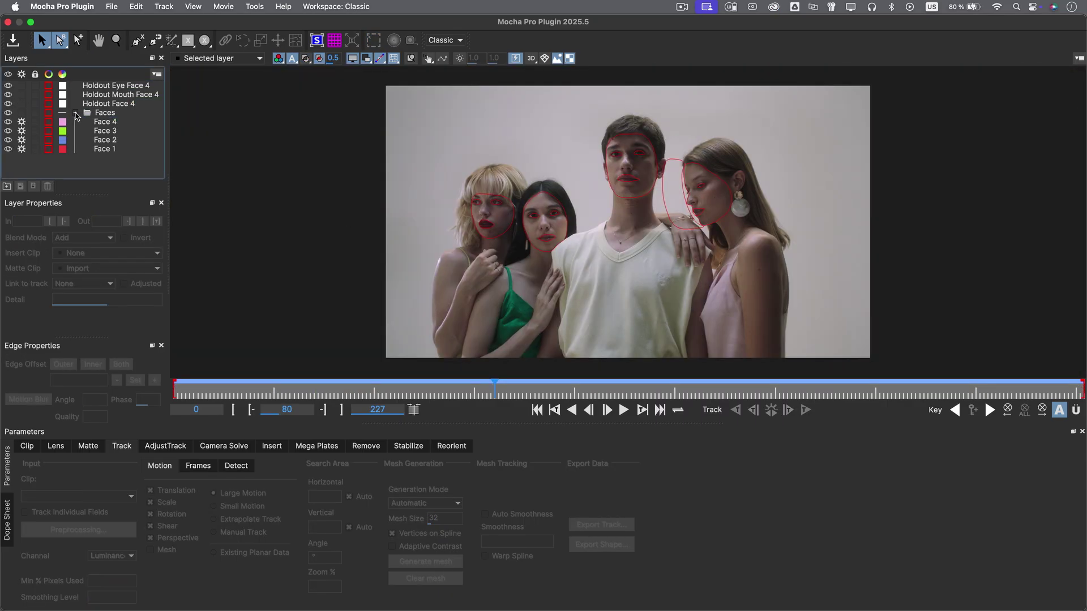
left_click(490, 242)
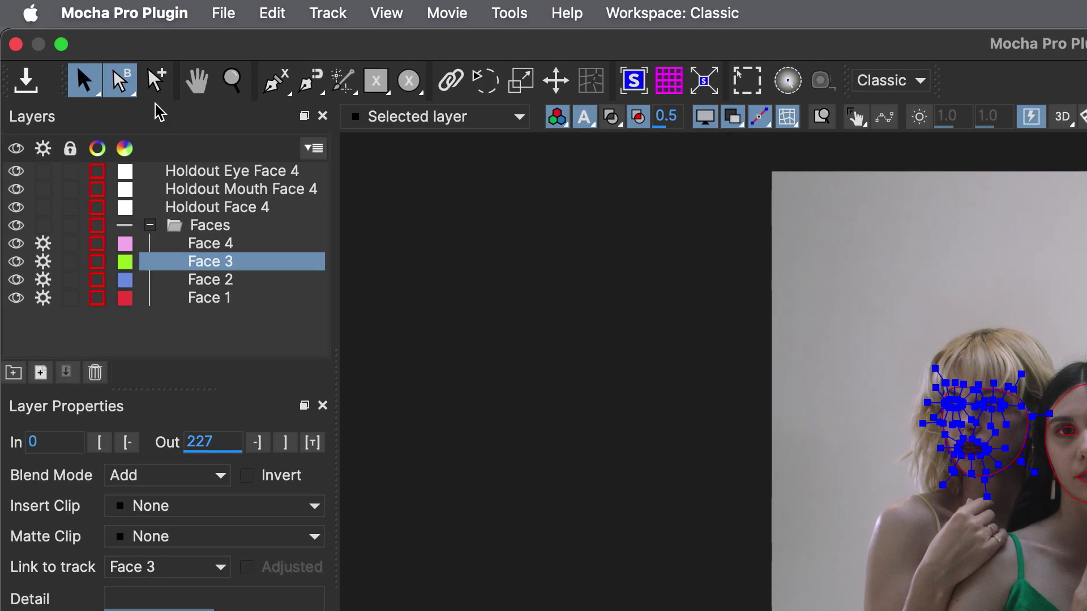
left_click(63, 44)
left_click(149, 139)
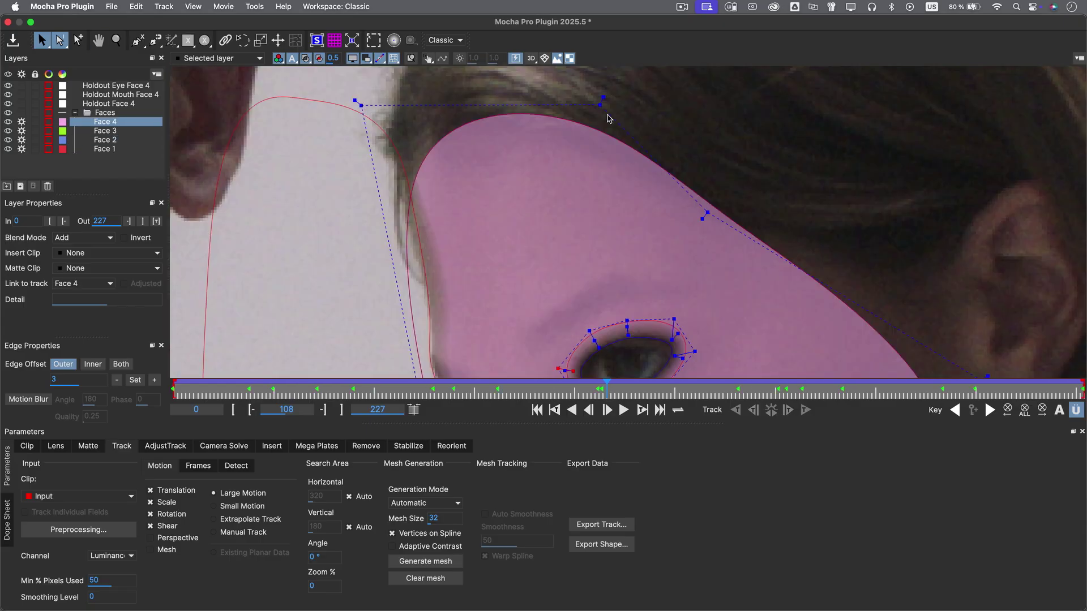
- Play back the clip to review the Face 4 mask with its holdouts
left_click(624, 410)
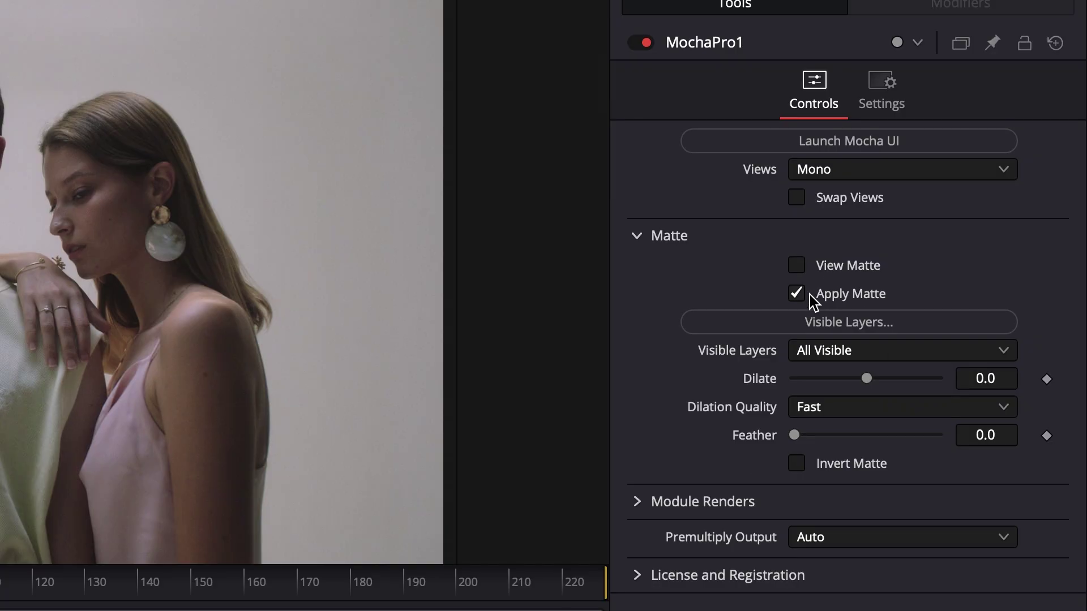
- In DaVinci Resolve Fusion, add a Merge node using BCCBeautyStudio1 as foreground, MediaIn1 as background and MochaPro1 as effect mask
mouse_move(576, 267)
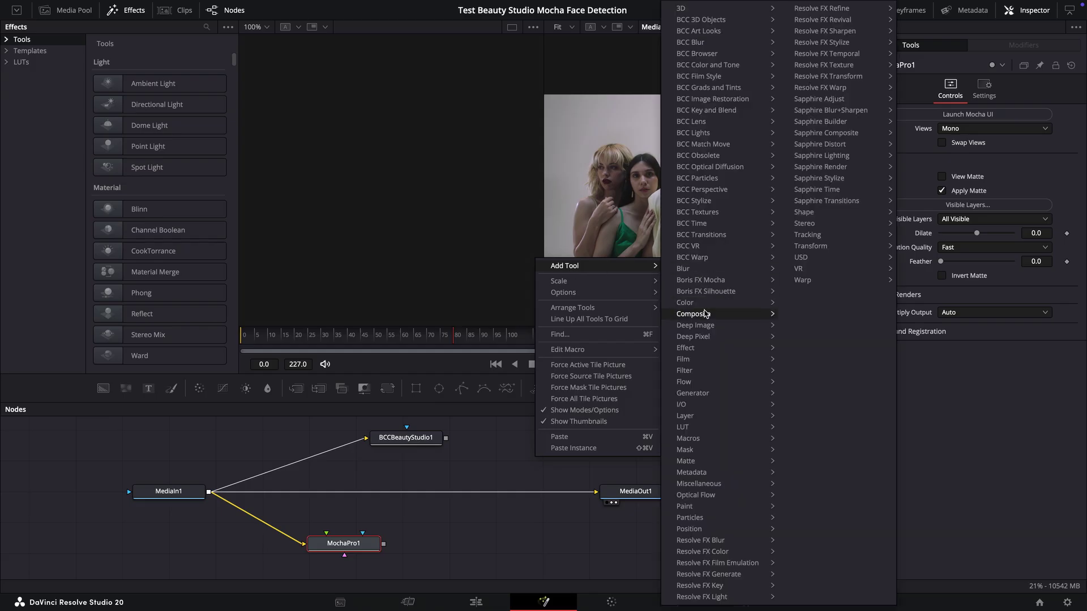
left_click(811, 324)
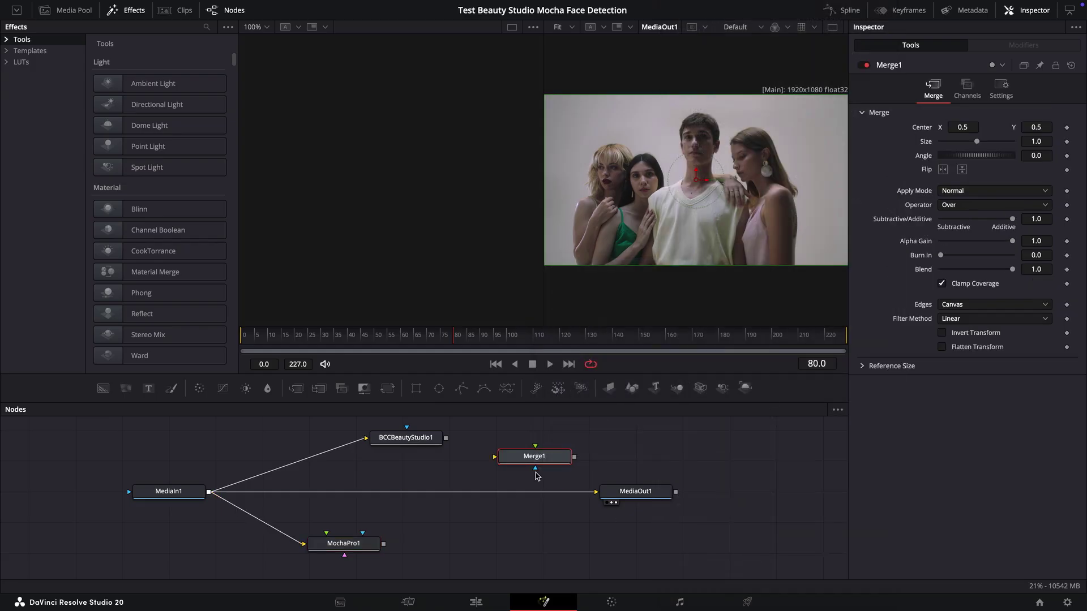
left_click_drag(446, 438, 516, 444)
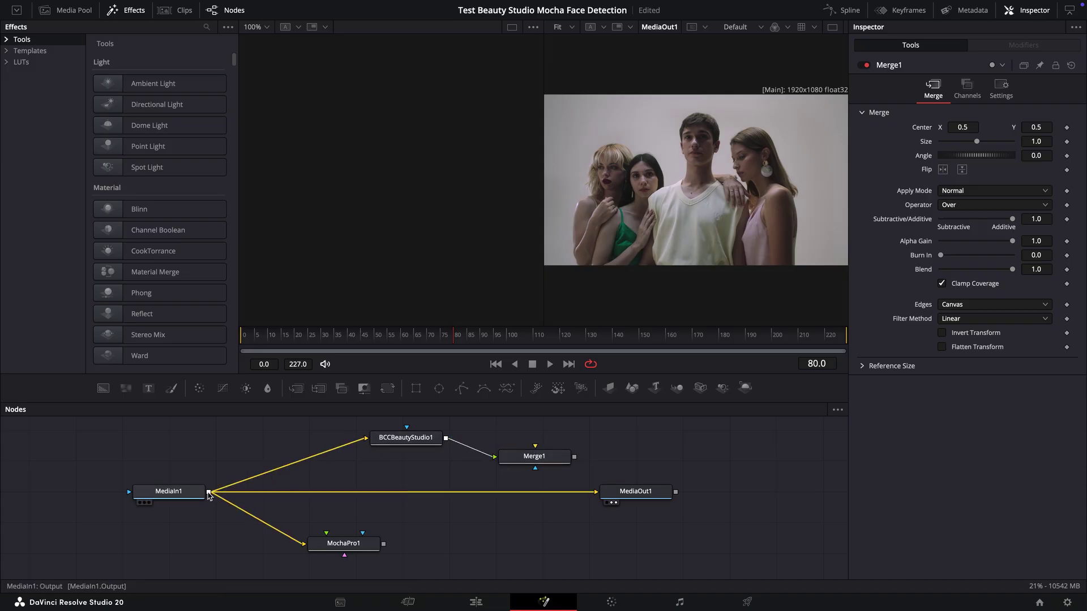
left_click_drag(208, 495, 537, 460)
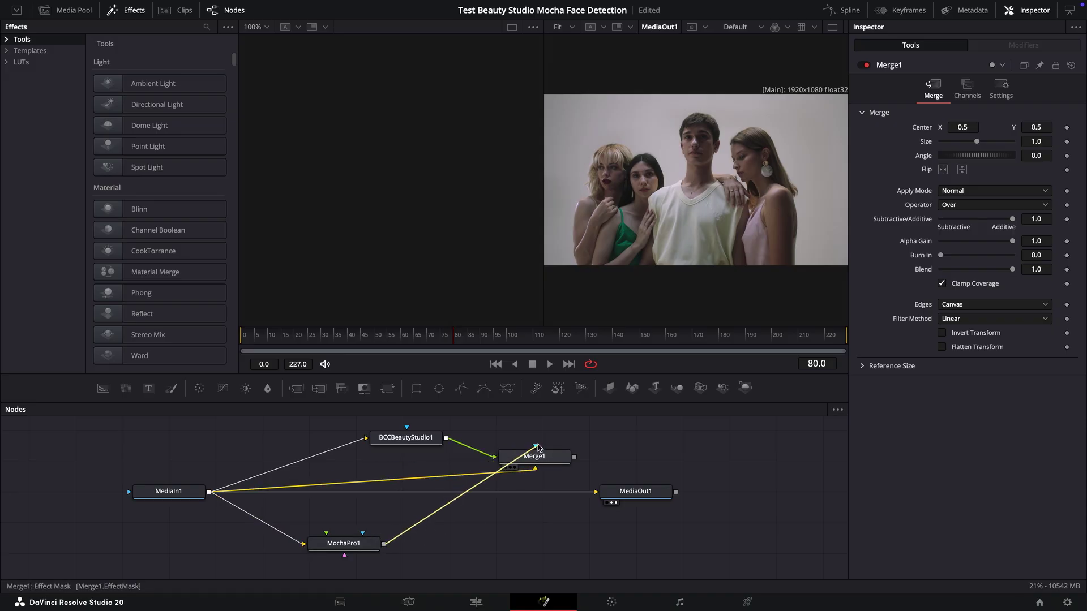
left_click_drag(536, 449, 536, 448)
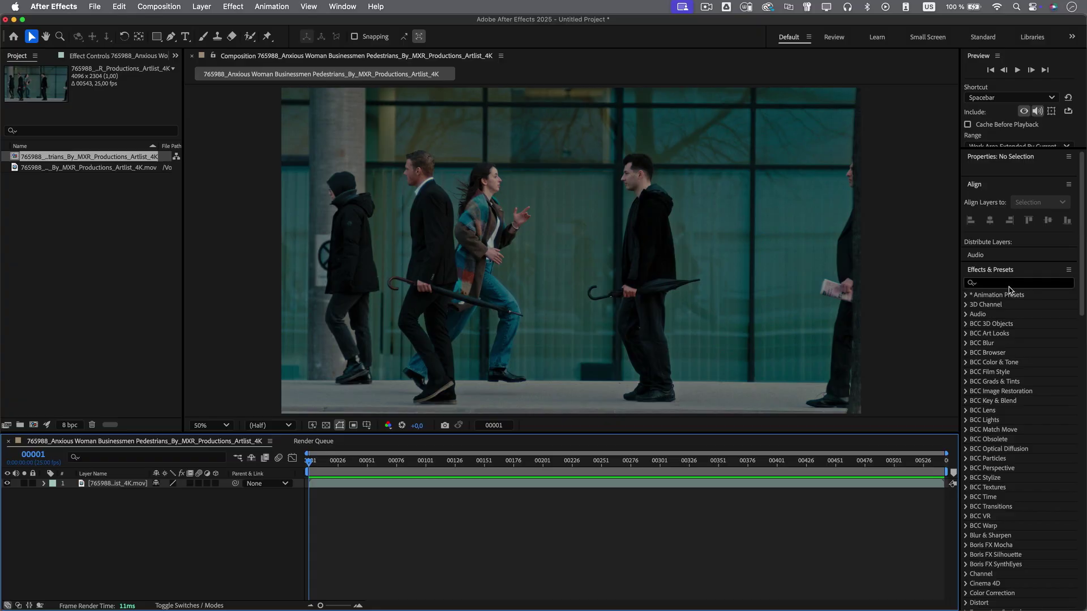
- In After Effects, apply Mocha Pro to the pedestrian footage layer and run its face detection to generate face layers
left_click(1011, 286)
type("Mocha")
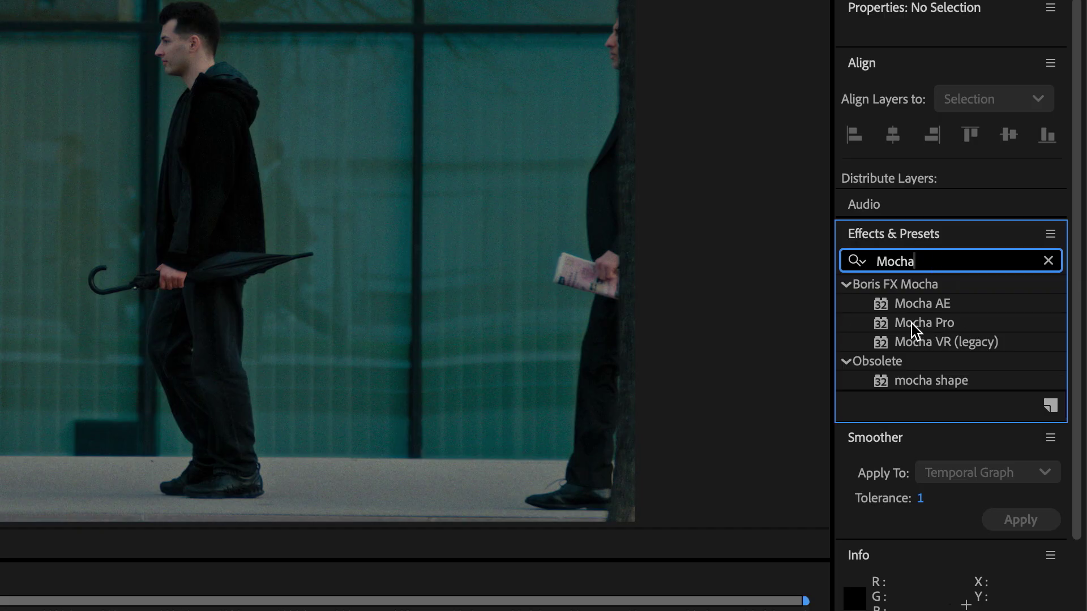
left_click_drag(912, 324, 603, 427)
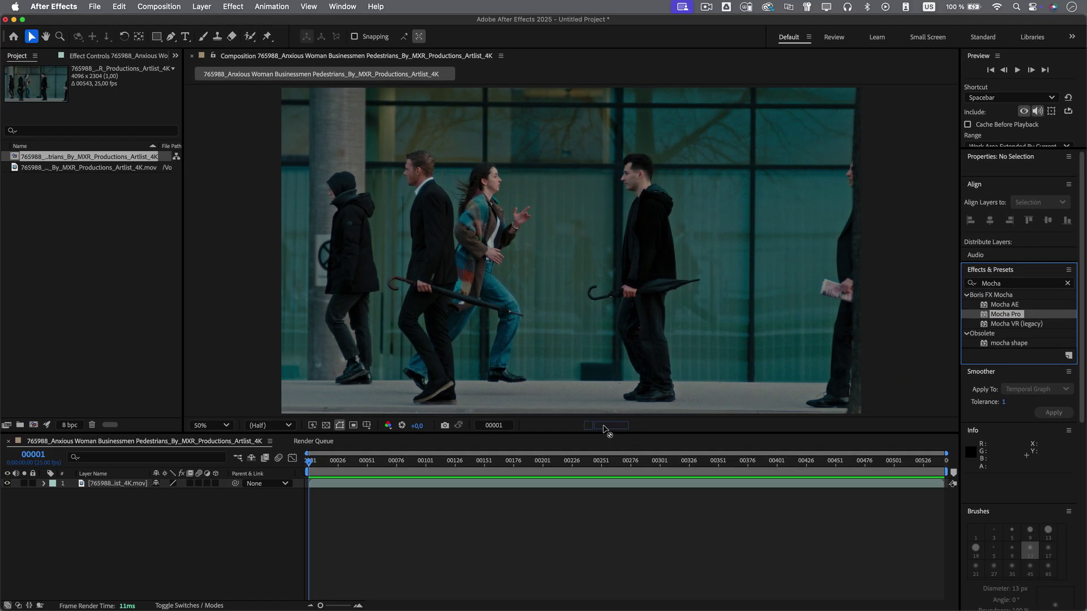
left_click_drag(514, 457, 508, 487)
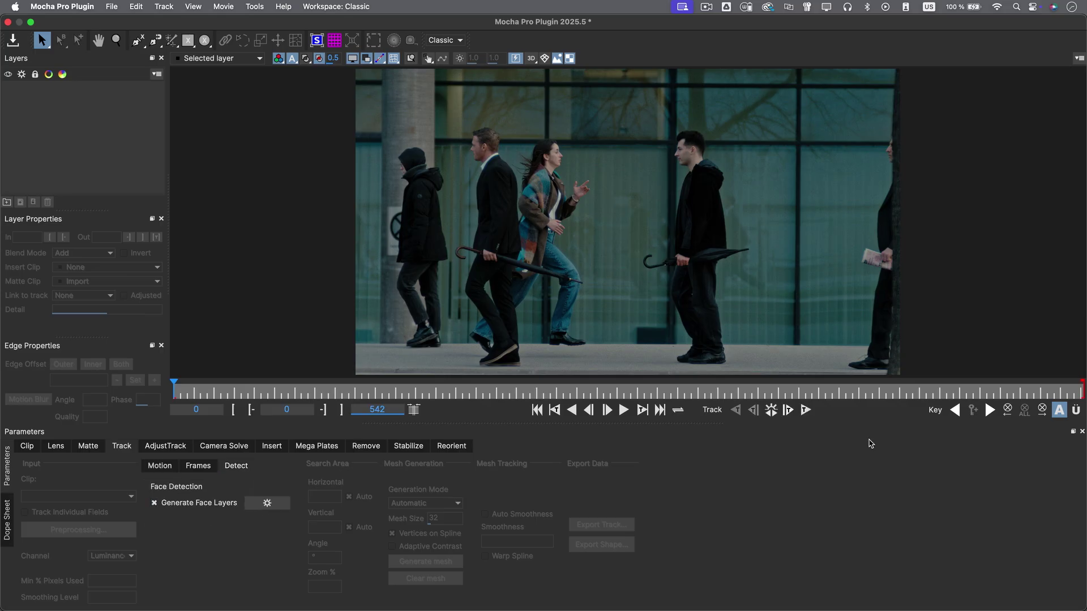
left_click(772, 411)
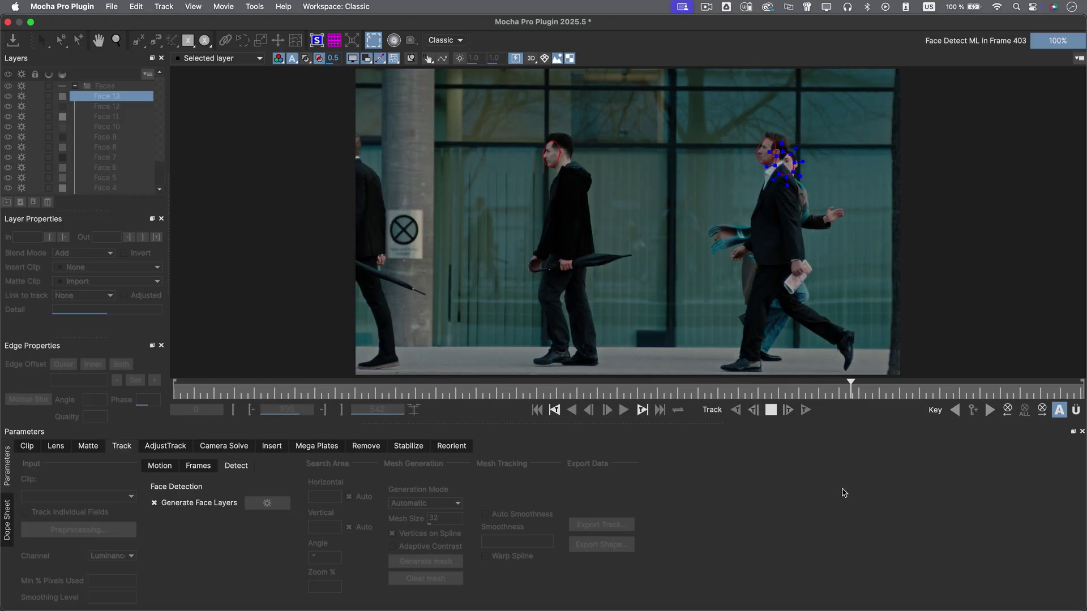
- Go to frame 125 and delete the stray Face 7, Face 9 and Face 11 detections
left_click_drag(900, 392, 384, 391)
scroll(535, 253, "up", 5)
left_click(530, 118)
key("Delete")
left_click(510, 138)
key("Delete")
left_click(116, 188)
scroll(541, 211, "down", 5)
left_click_drag(685, 249, 562, 282)
key("shift+z")
key("s")
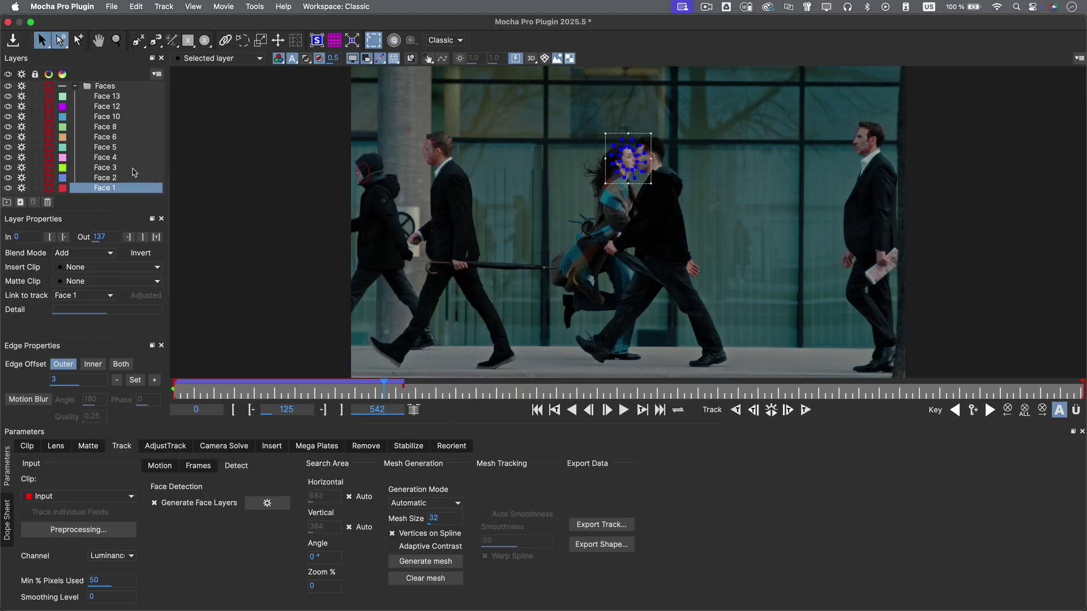
- Check the remaining face layers one by one and delete the stray Face 6 layer near frame 117
left_click(133, 178)
left_click(129, 168)
left_click(126, 157)
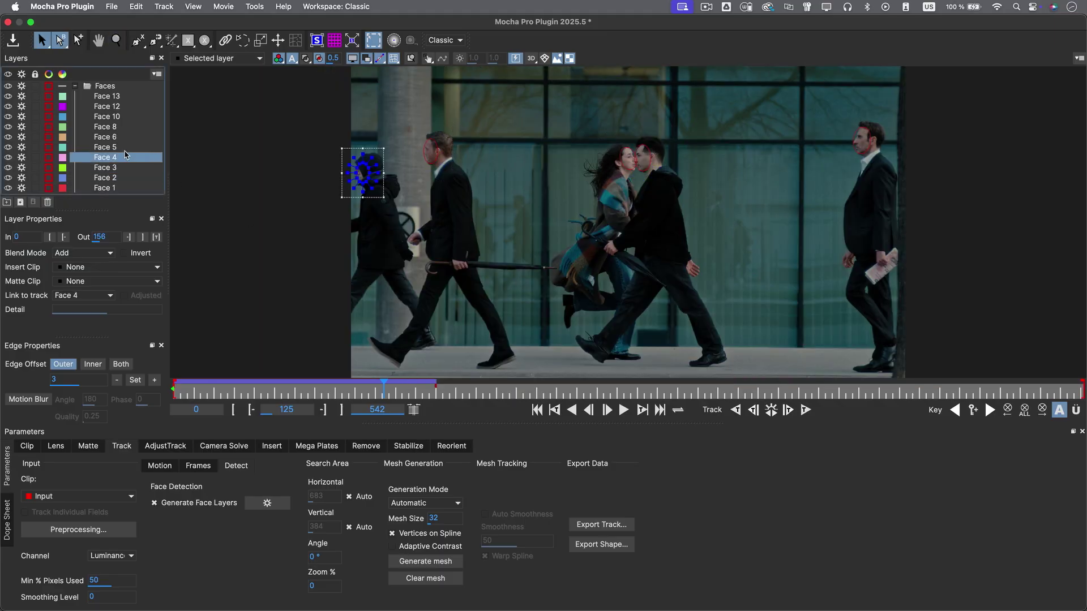
left_click(125, 147)
left_click(125, 137)
left_click(125, 128)
left_click(125, 137)
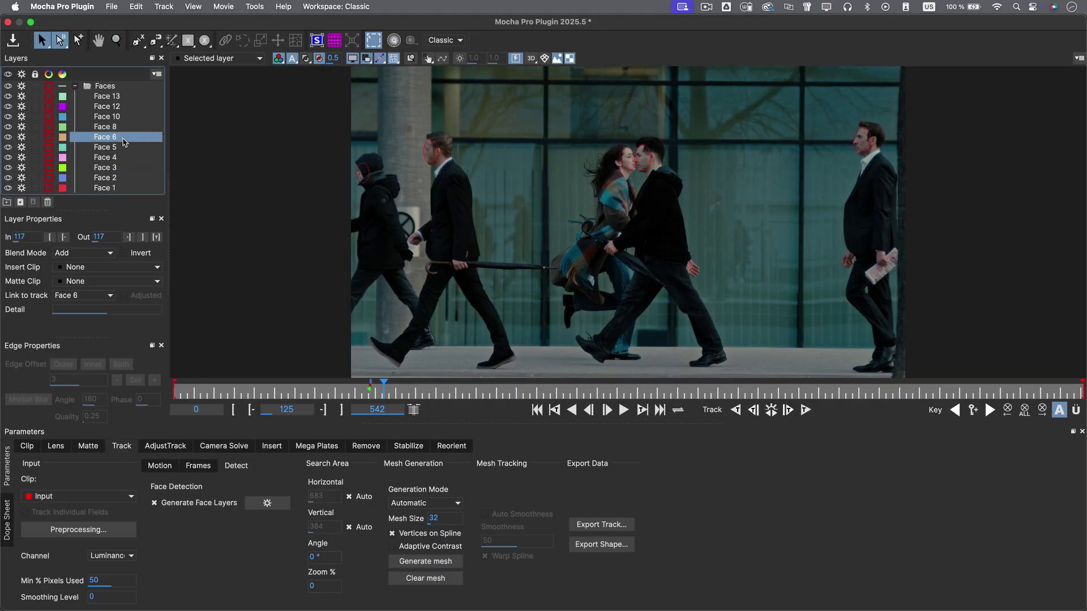
left_click_drag(385, 391, 370, 391)
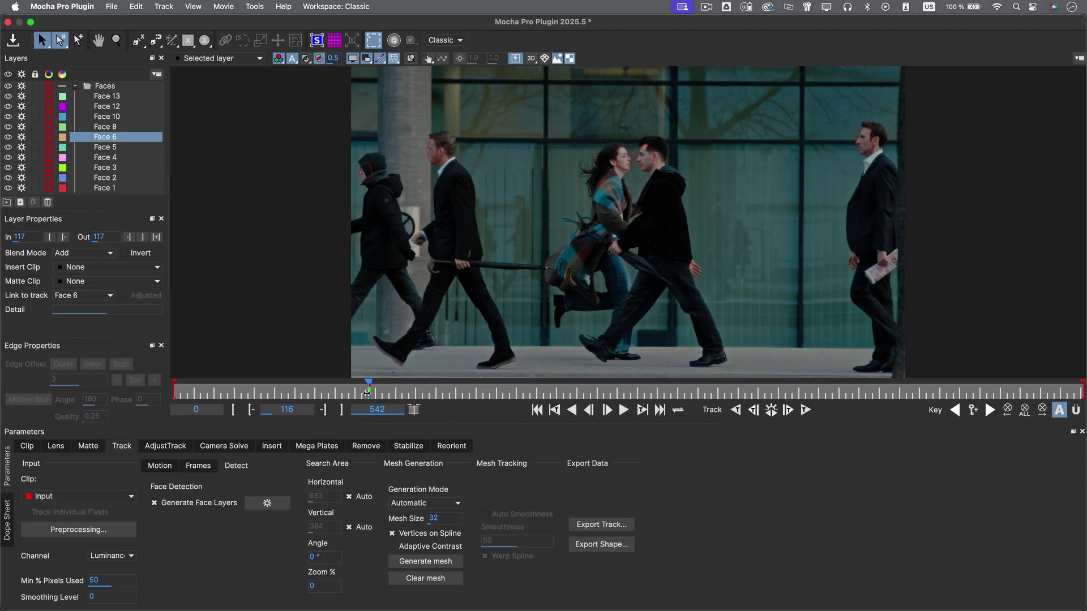
left_click(48, 202)
- Check the Face 8 detection at frame 123 and Face 10 at frame 127, and delete both layers
left_click_drag(370, 390, 381, 389)
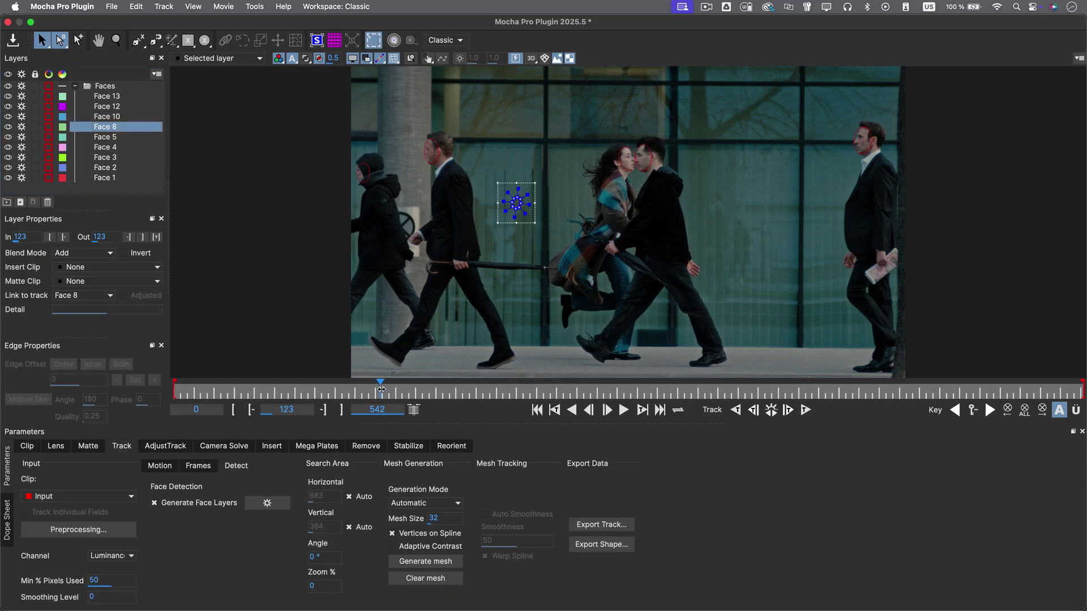
left_click(49, 203)
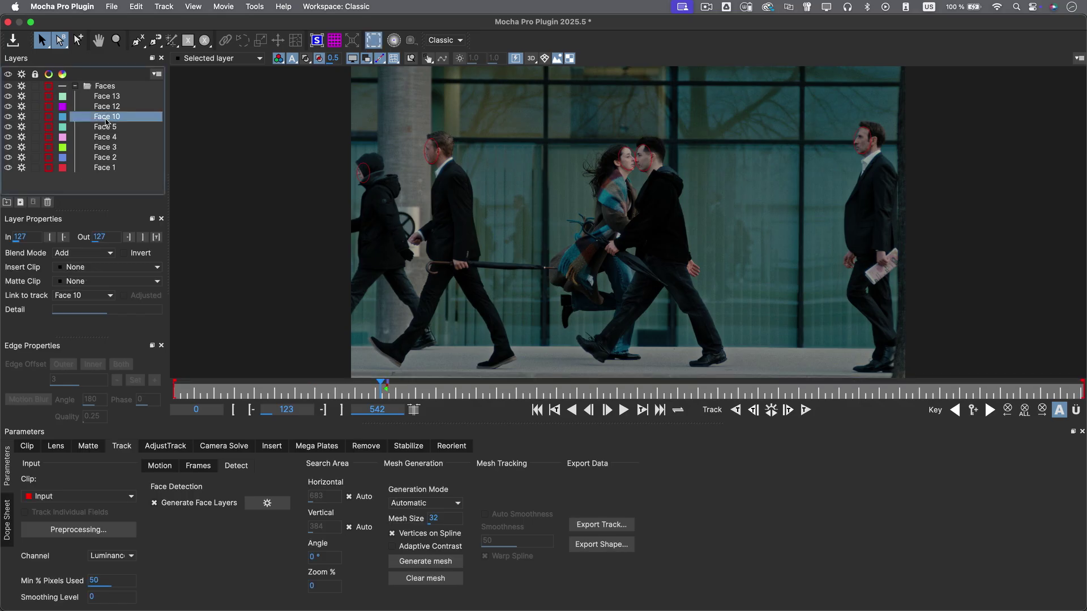
left_click_drag(379, 397, 387, 392)
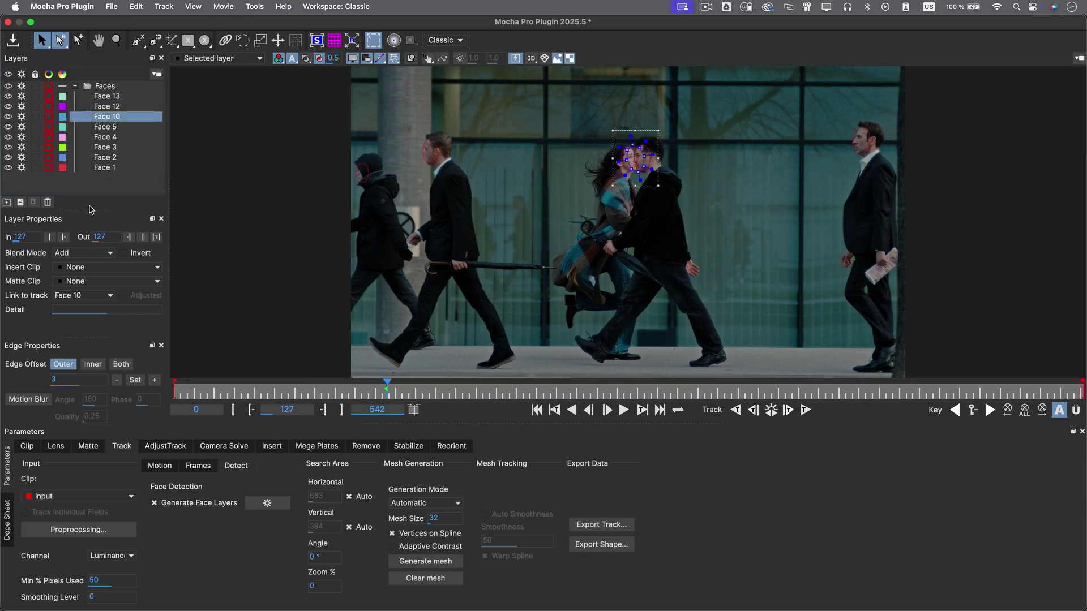
left_click(49, 203)
- Rename the Face 2 layer, which tracks the man facing the woman, as Middle Guy
left_click(646, 163)
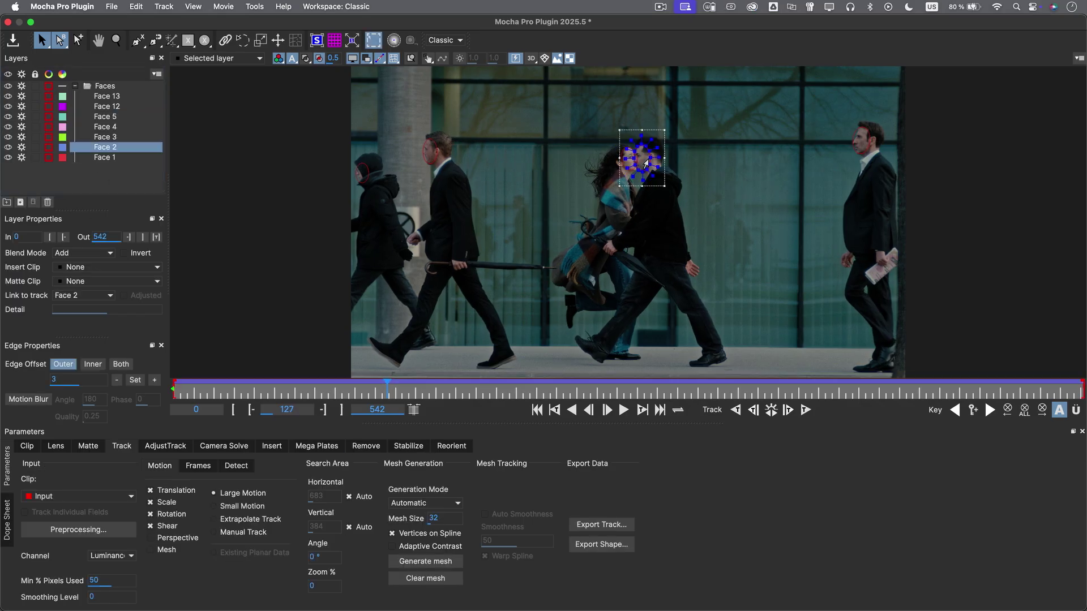
double_click(108, 149)
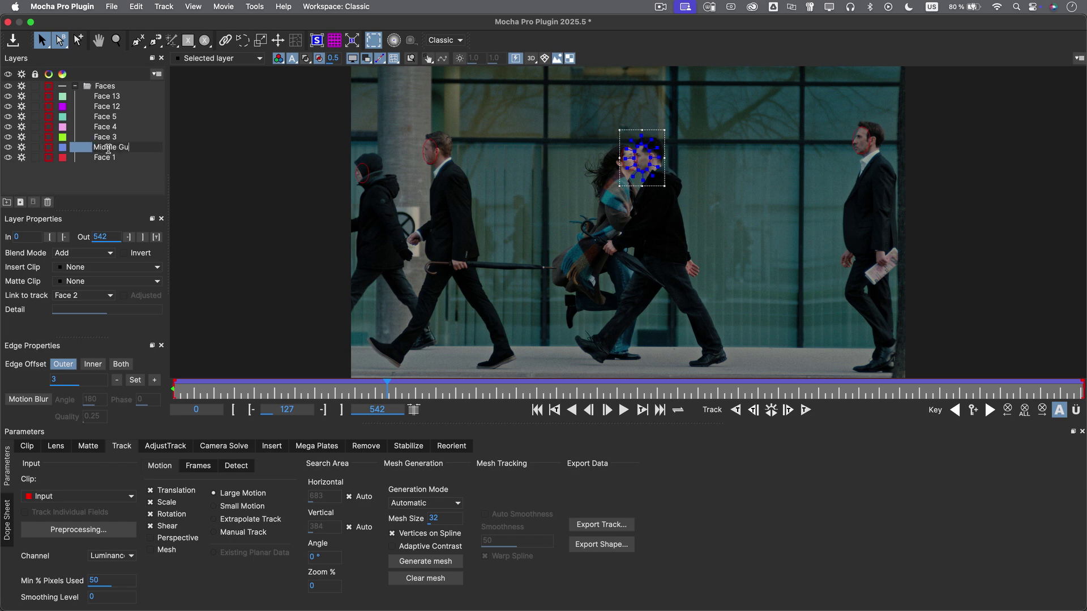
type("Middle Guy")
key("Return")
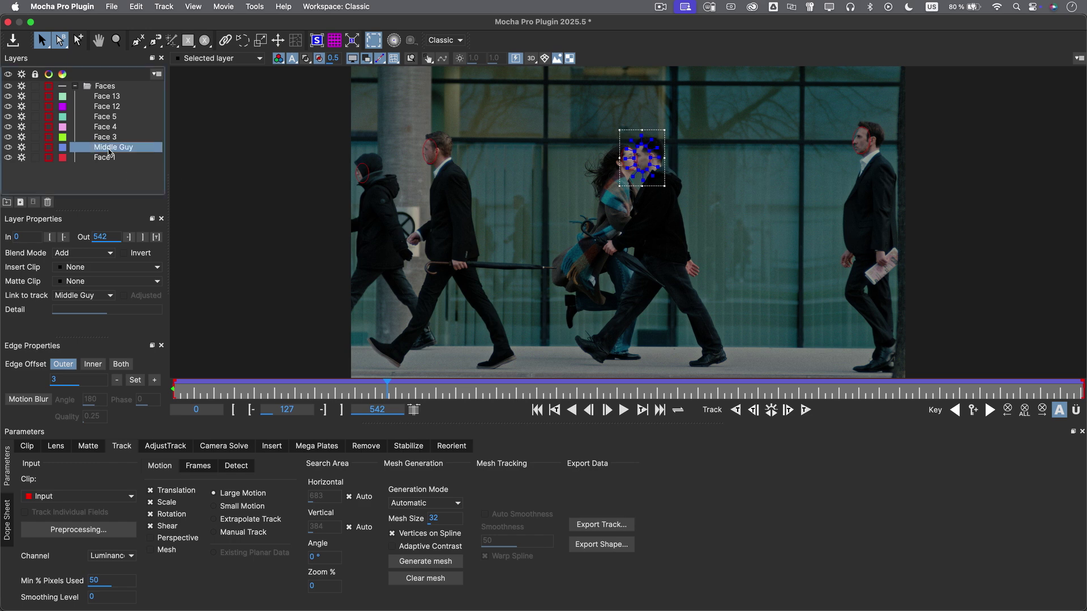
- Rename the Face 3 layer as Front Guy and the Face 4 layer as First Guy
left_click(430, 150)
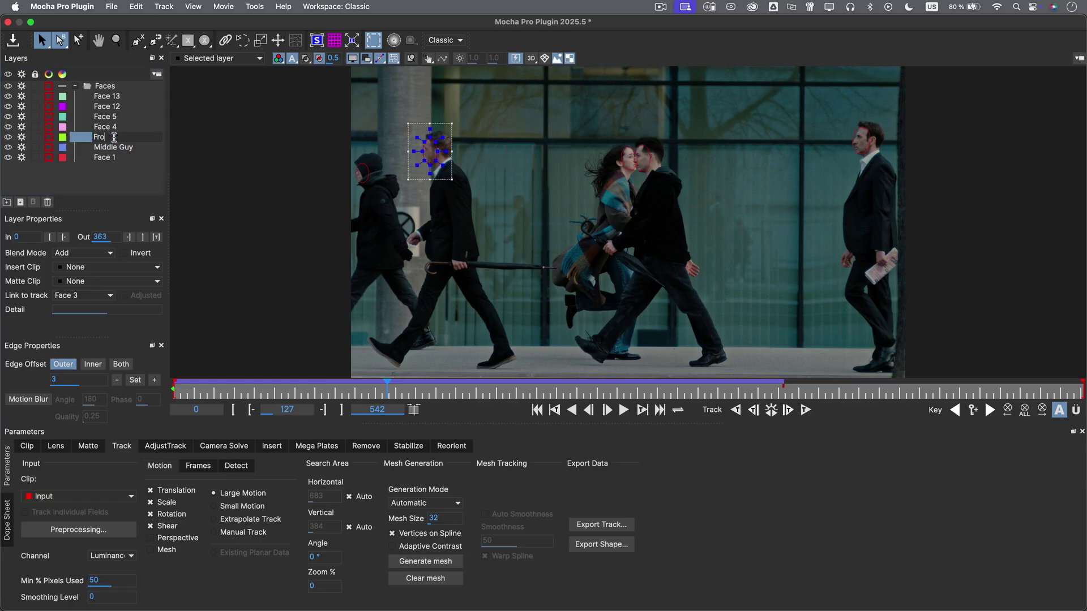
left_click(181, 124)
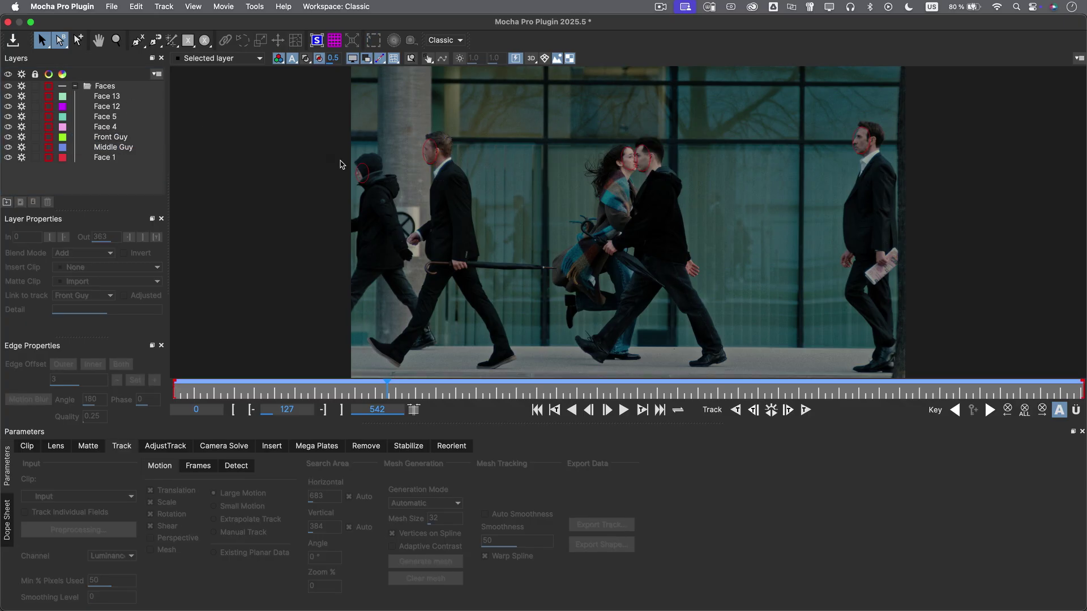
double_click(107, 126)
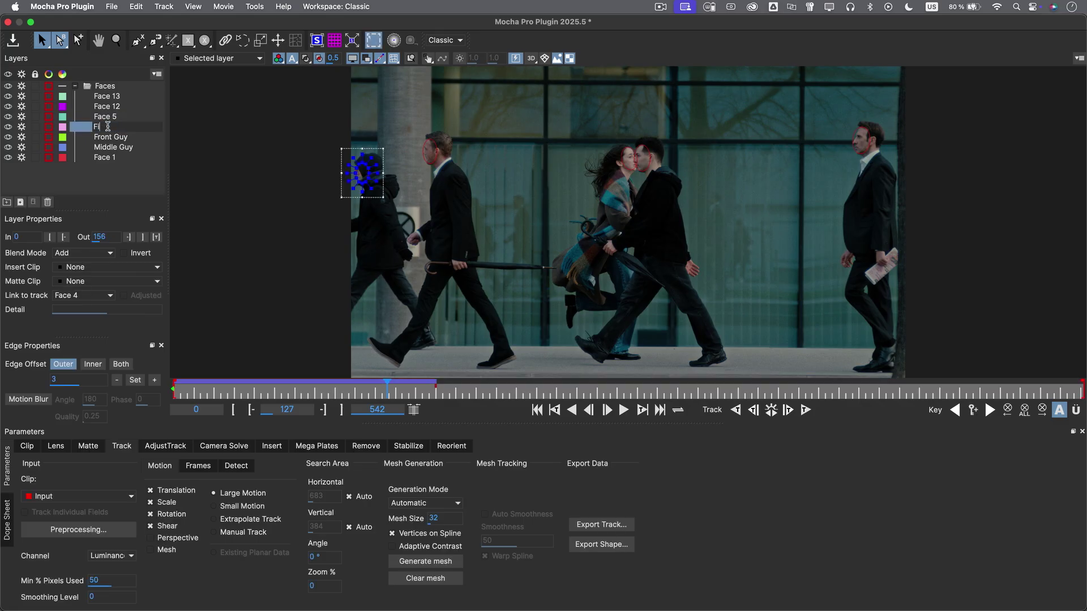
type("First Guy")
key("Return")
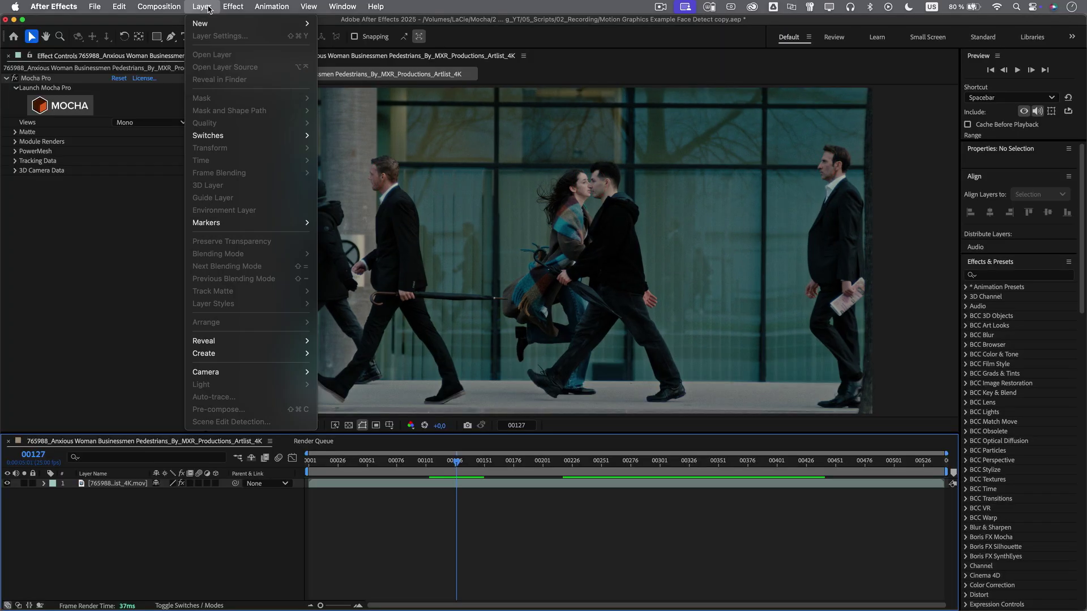
- In After Effects, create a new adjustment layer above the footage and name it Middle Guy
mouse_move(221, 31)
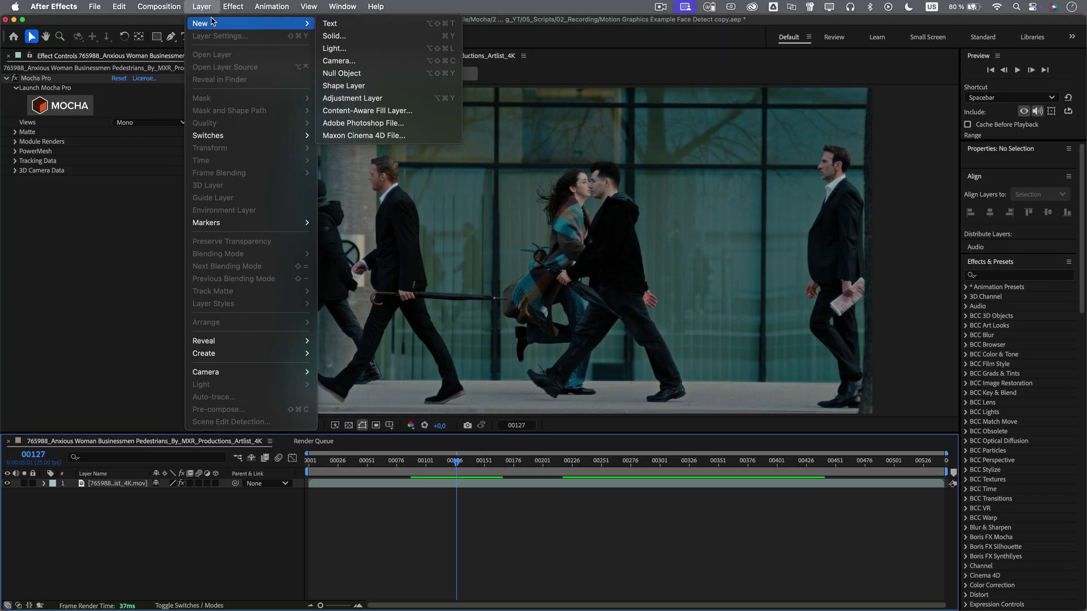
left_click(380, 100)
left_click(113, 486)
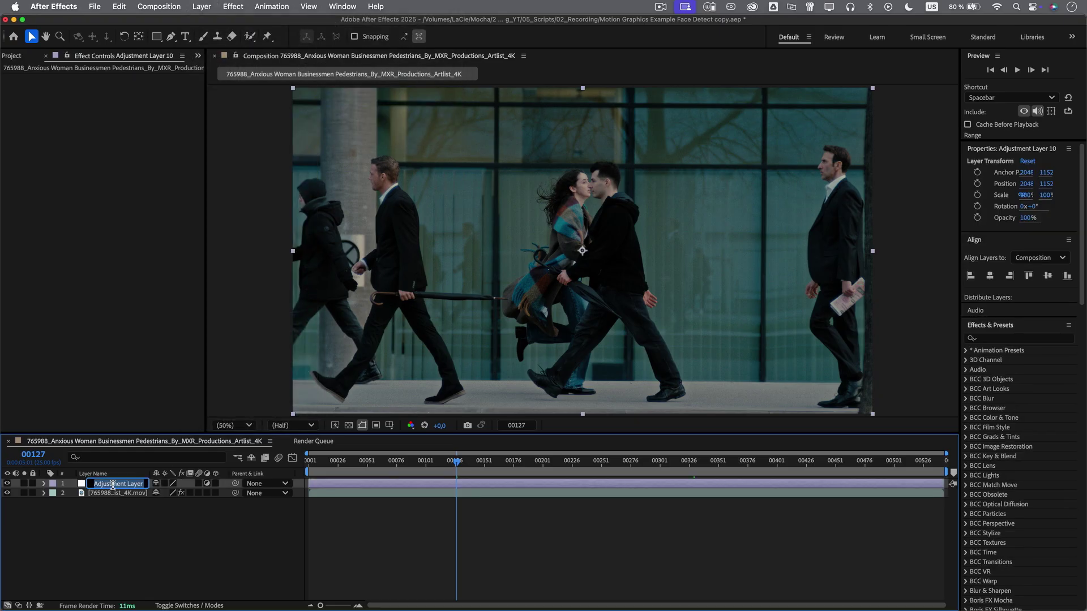
type("Middle Guy")
key("Return")
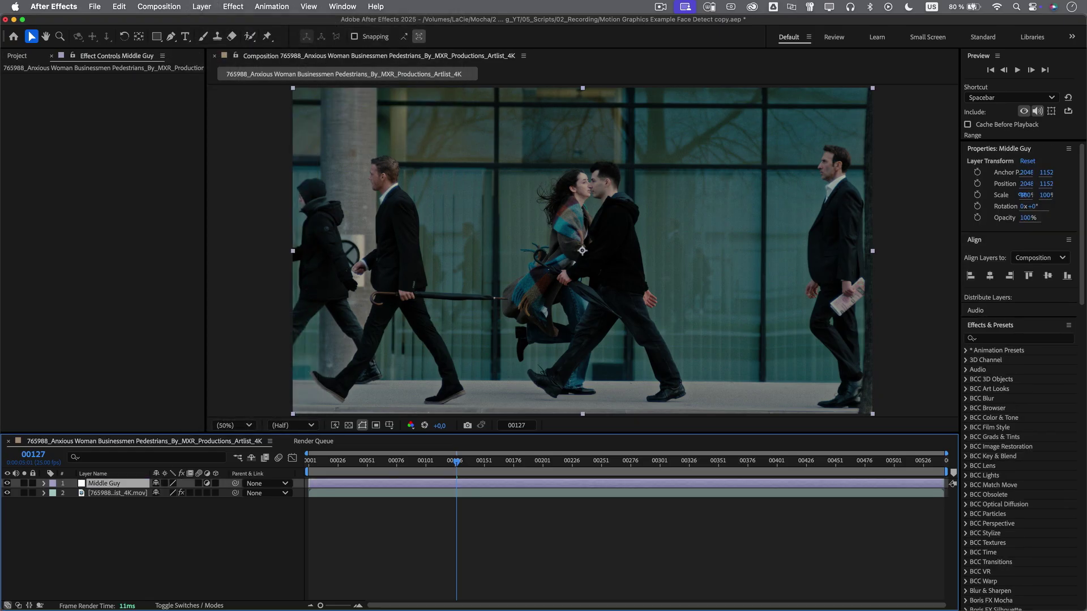
- Create track data from the Middle Guy face layer in the footage layer's Mocha Pro effect
left_click(99, 493)
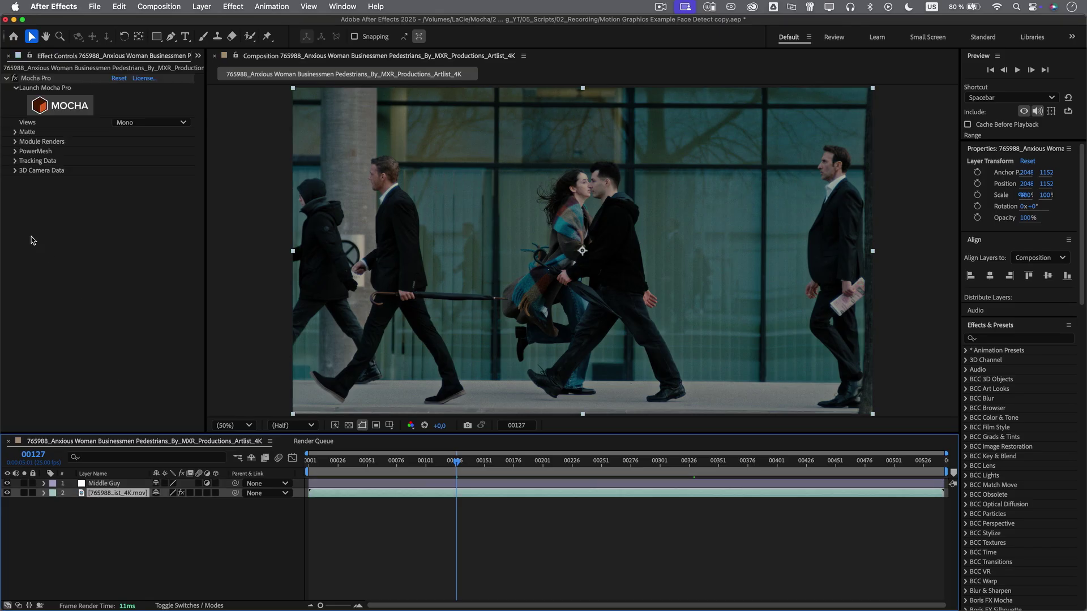
left_click(16, 161)
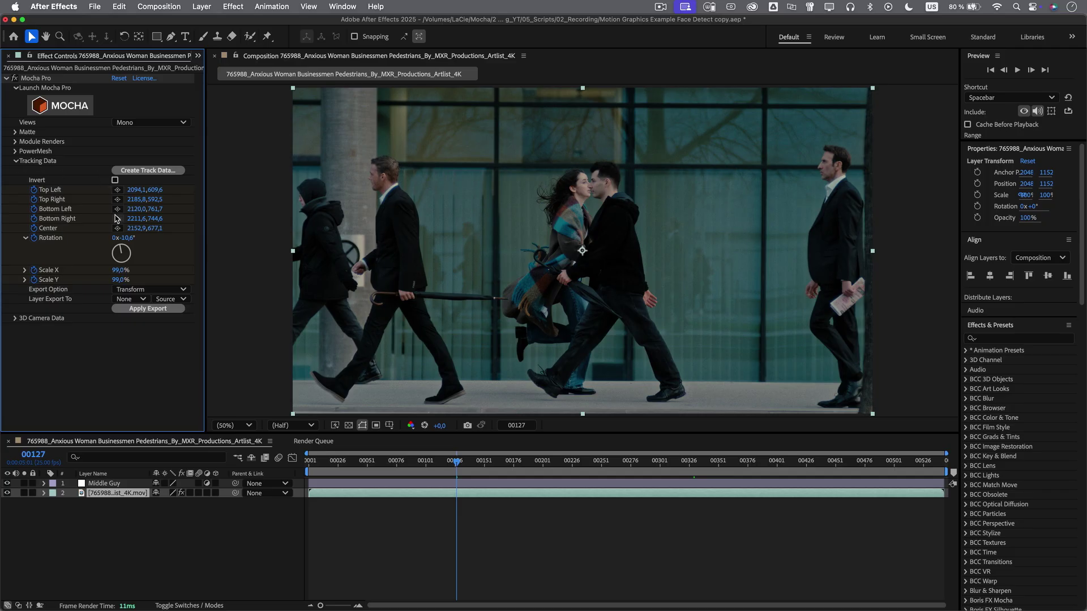
left_click(163, 171)
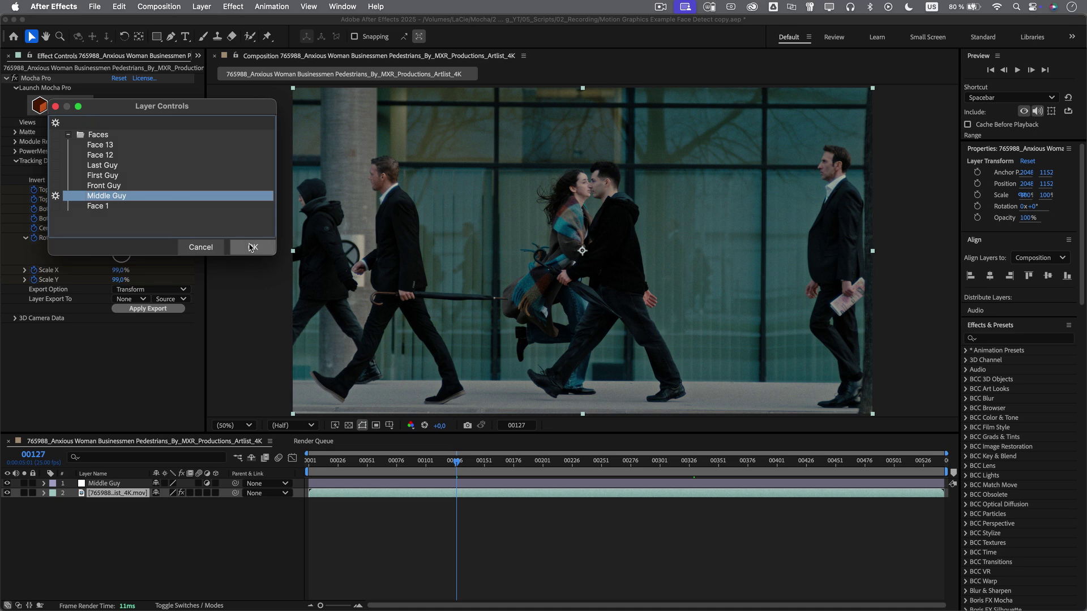
left_click(250, 248)
- Export the tracking data as Transform to the Middle Guy adjustment layer and expand that layer's properties
left_click(130, 291)
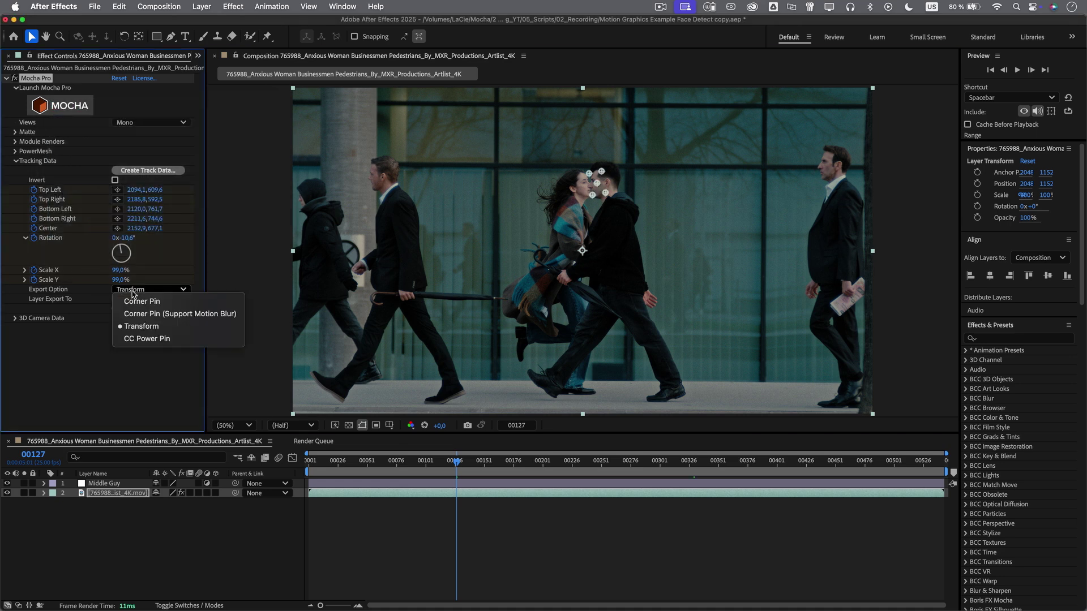
left_click(134, 290)
left_click(132, 299)
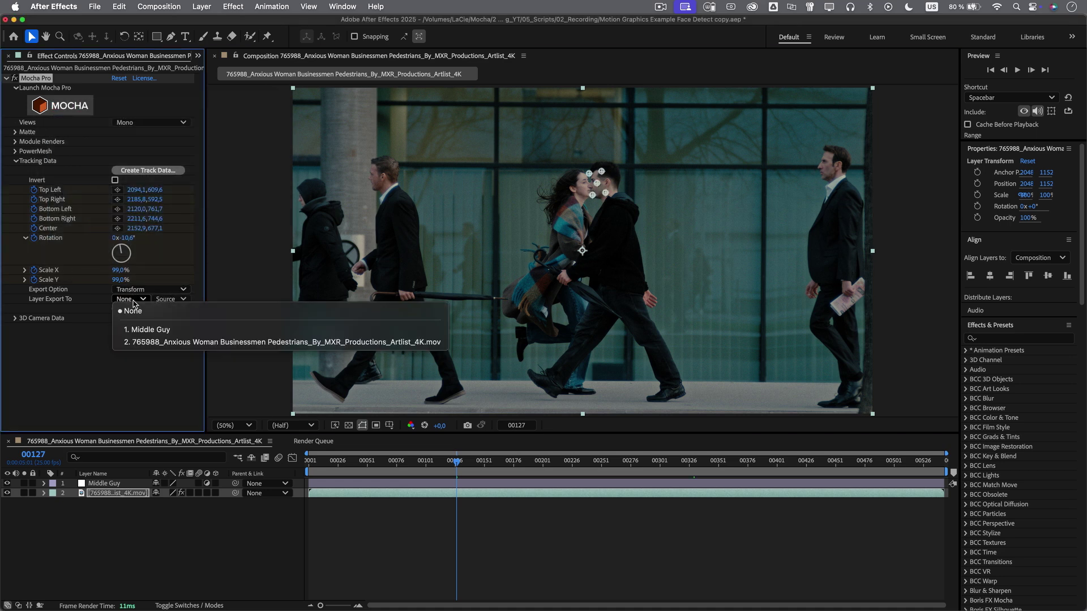
left_click(136, 332)
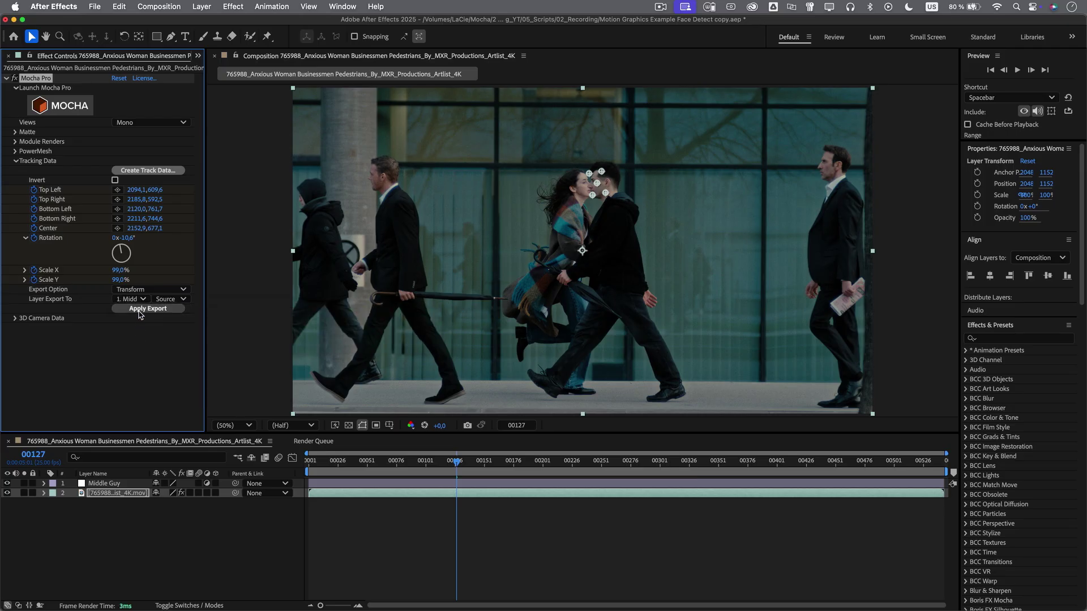
left_click(139, 311)
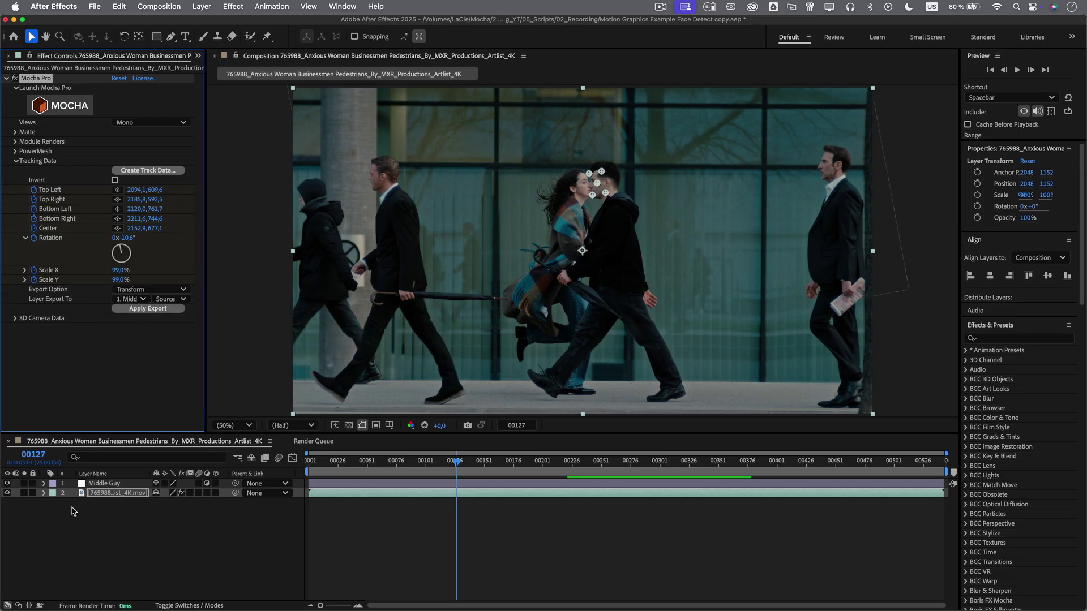
left_click(44, 484)
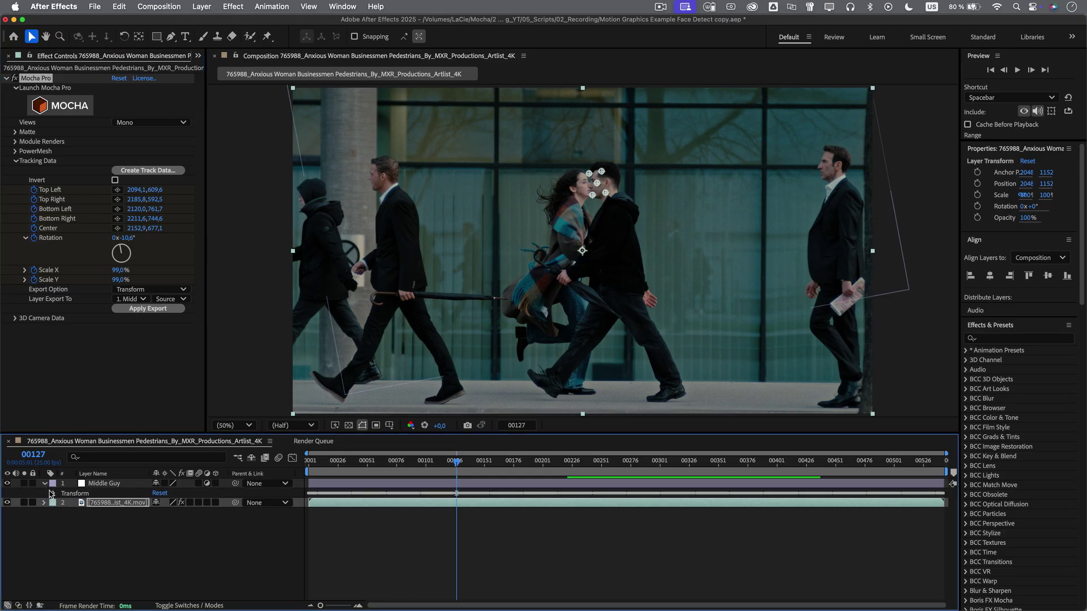
- Delete the Scale and Rotation keyframes from the Middle Guy layer, keeping only its Position tracking
left_click(52, 494)
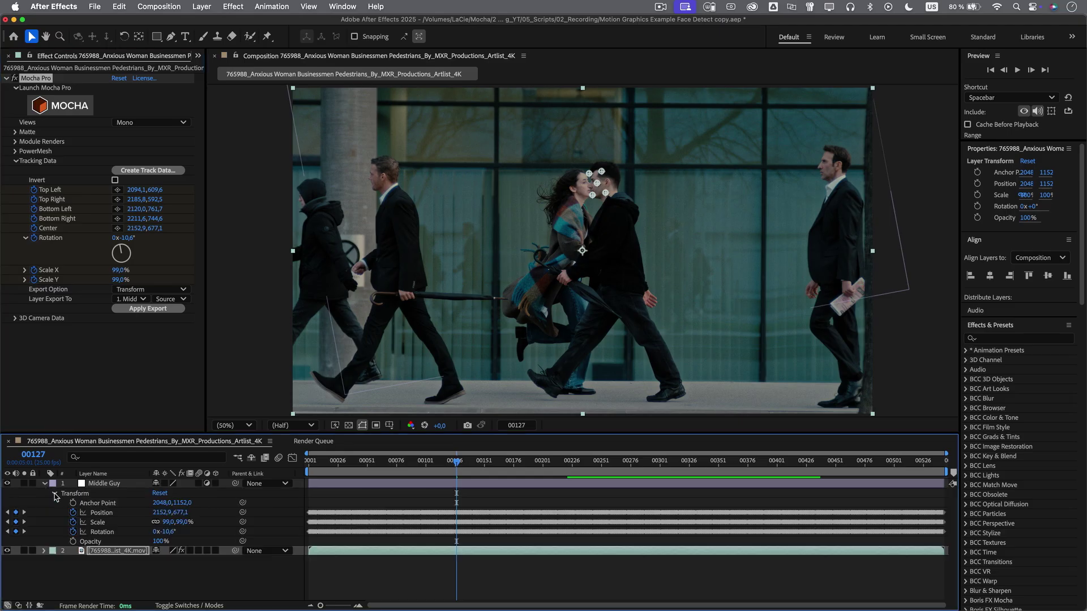
left_click(116, 533)
left_click(117, 525, "shift")
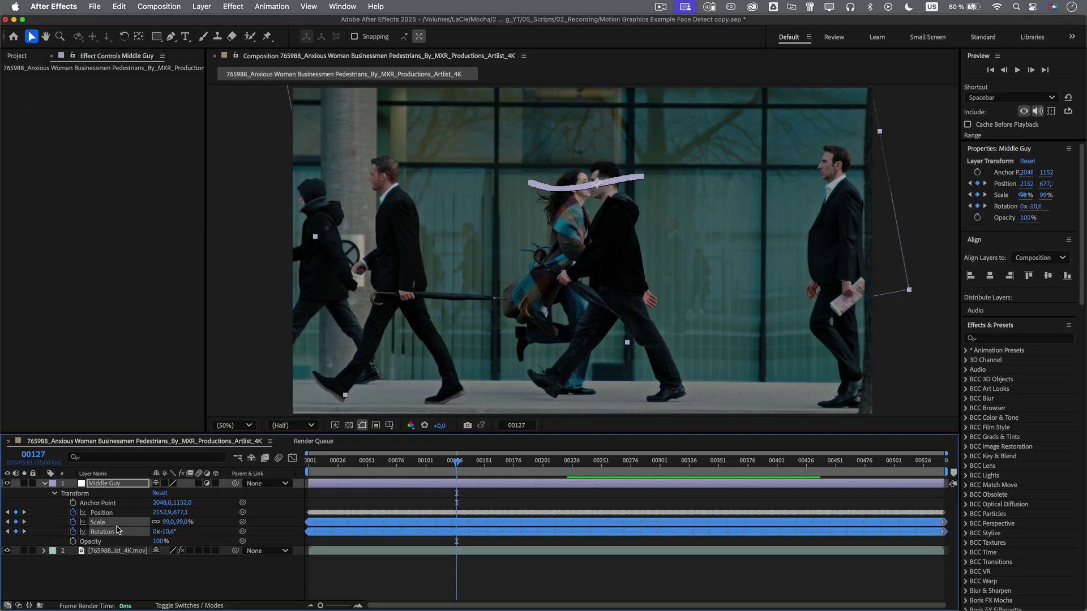
key("Delete")
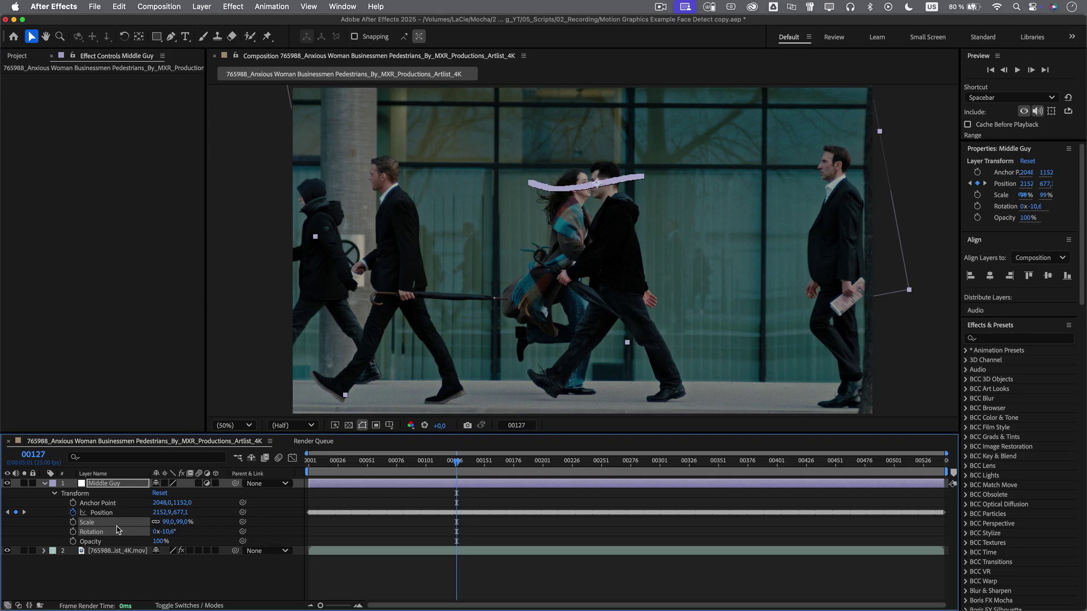
left_click(125, 577)
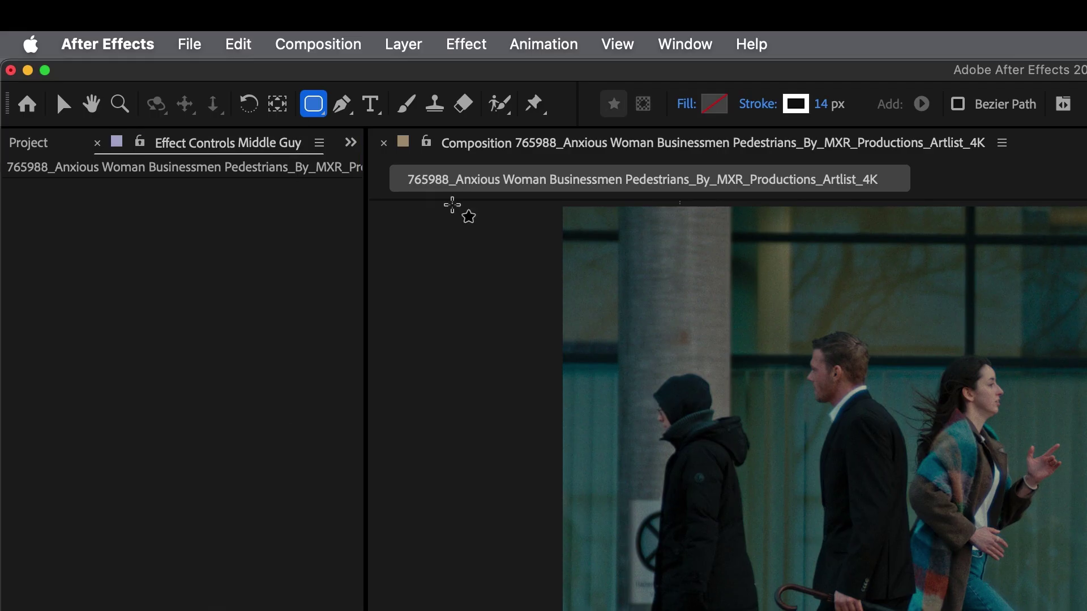
- Draw a rounded rectangle outline around the middle man's face and add an id# text label with a number beside it
left_click_drag(609, 150, 651, 198)
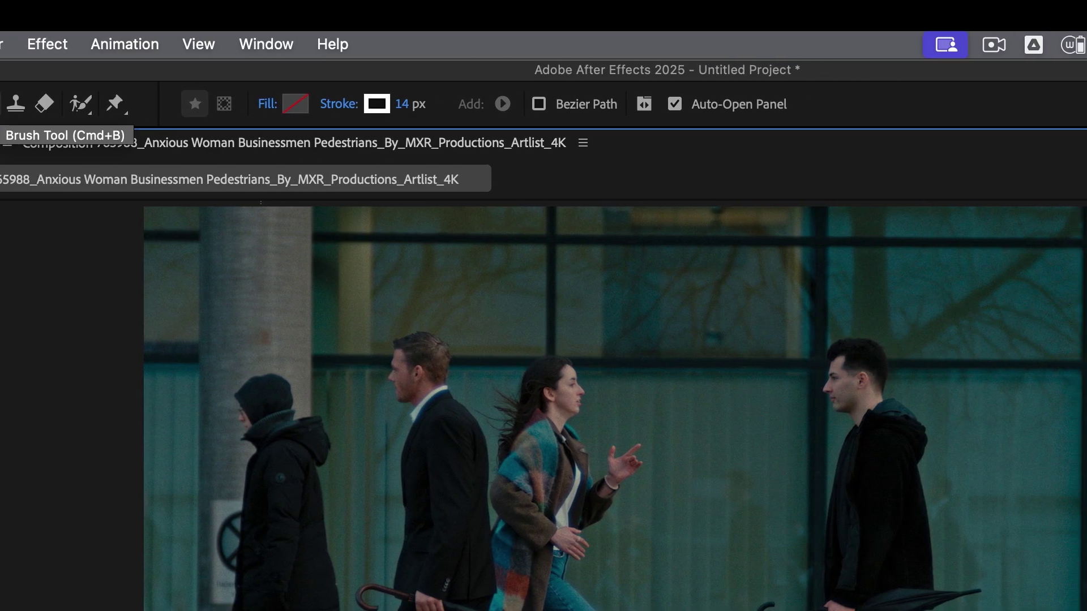
left_click_drag(803, 325, 923, 435)
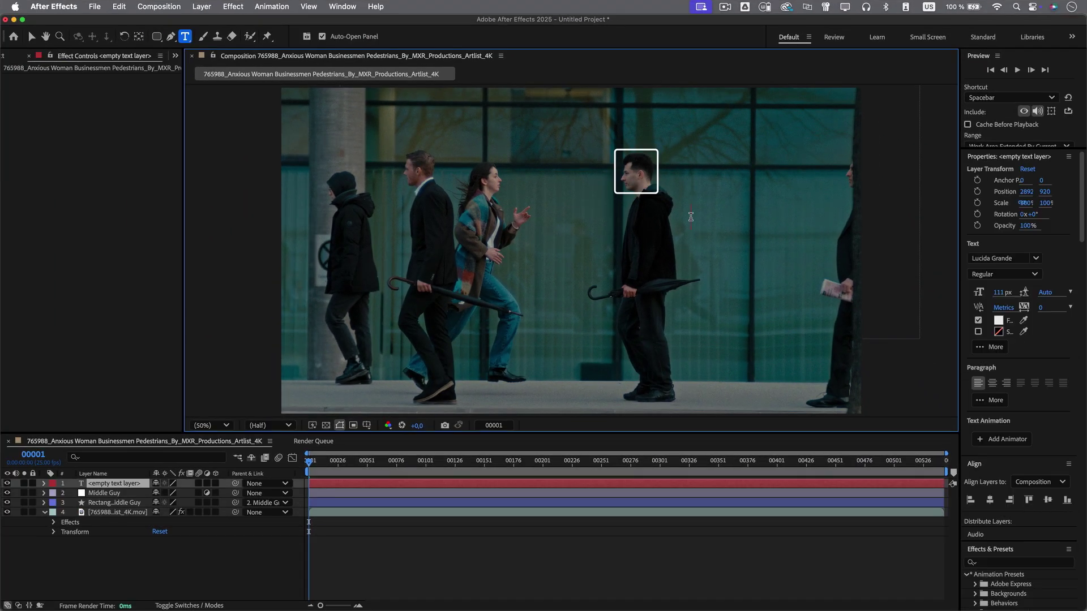
type("id")
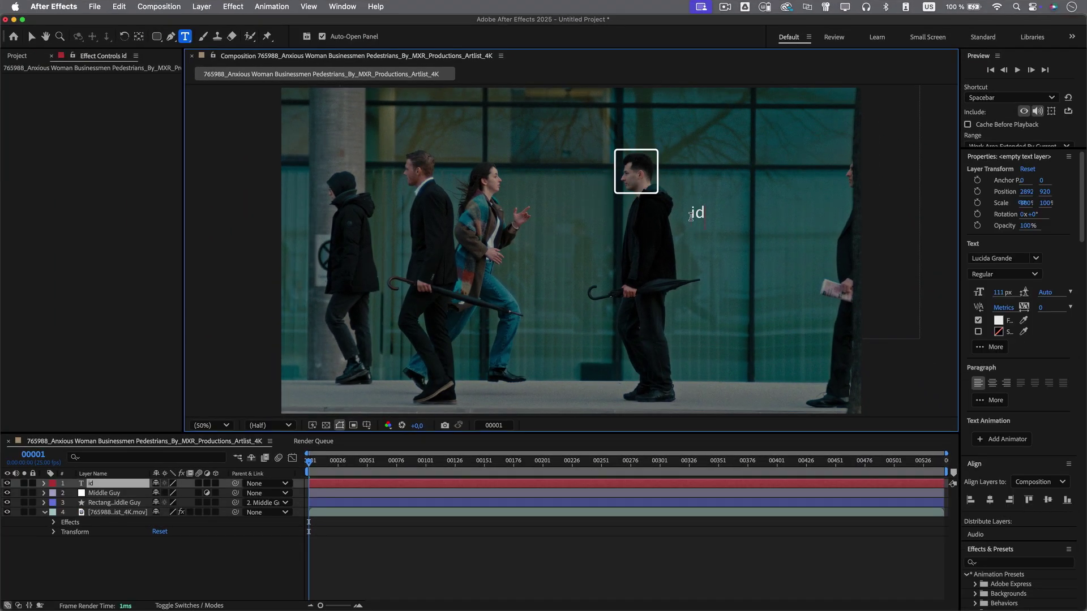
type("#4567719")
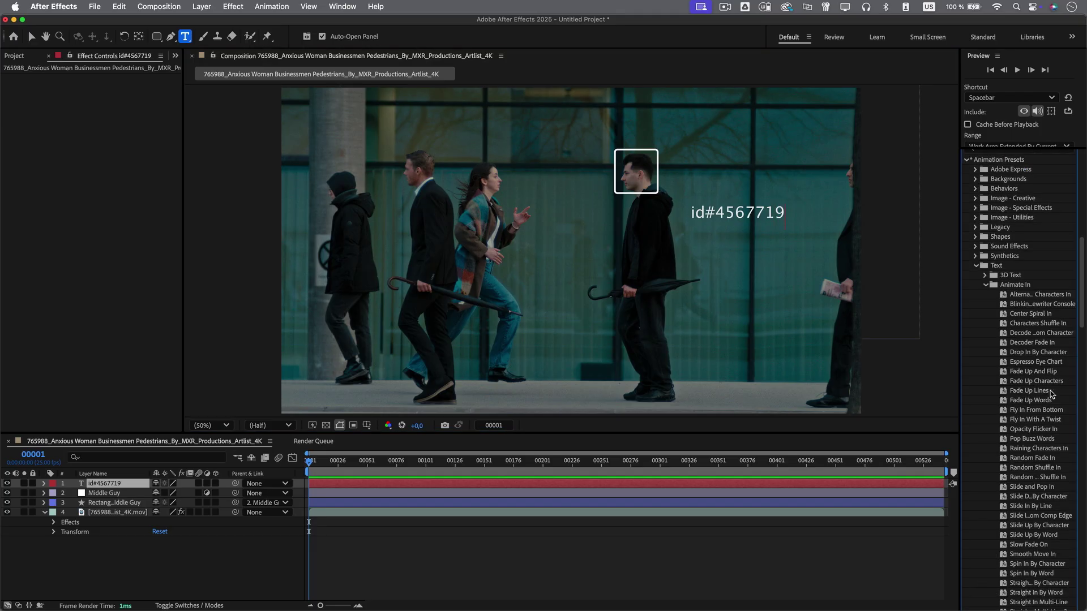
- Apply the Fade Up Characters preset to the id# text label, then move it below the Middle Guy layer and parent it to that layer
left_click_drag(1039, 381, 570, 249)
mouse_move(308, 463)
left_mouse_down()
mouse_move(339, 463)
mouse_move(307, 464)
left_mouse_up()
left_click_drag(105, 484, 113, 517)
left_click_drag(236, 492, 101, 484)
left_click_drag(308, 462, 669, 485)
- Draw a short white diagonal line with the Pen tool from the lower corner of the middle man's face box towards his label
key("space")
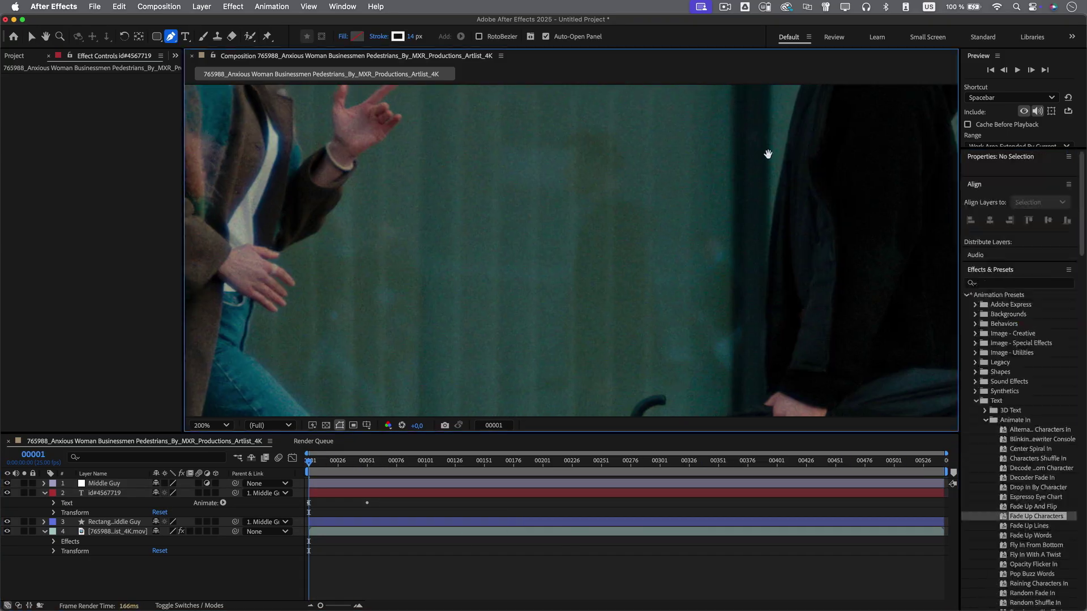
left_click_drag(768, 154, 232, 244)
left_click(387, 156)
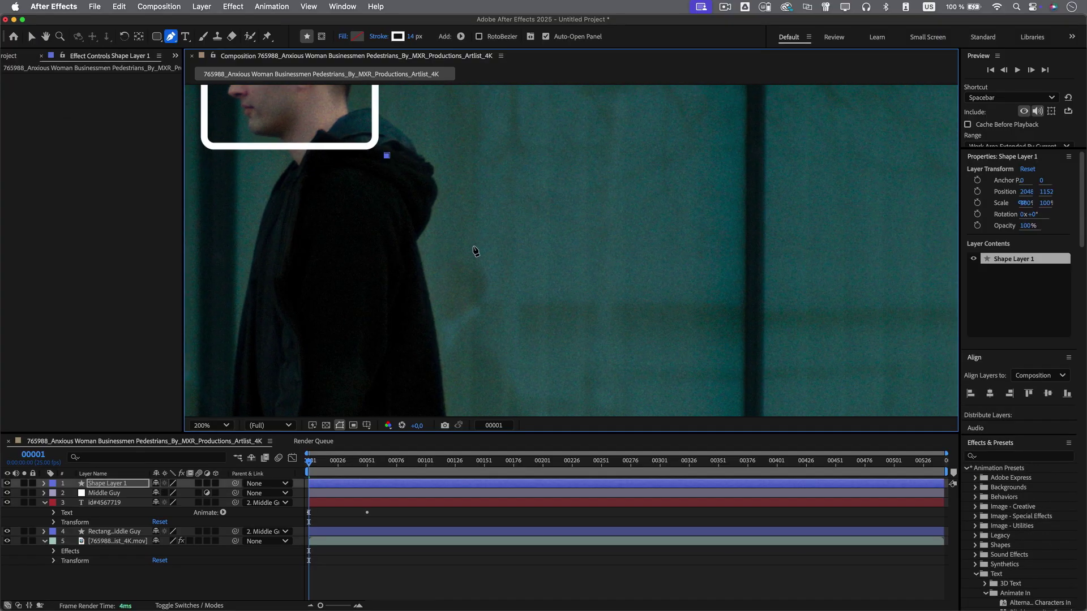
left_click(469, 243)
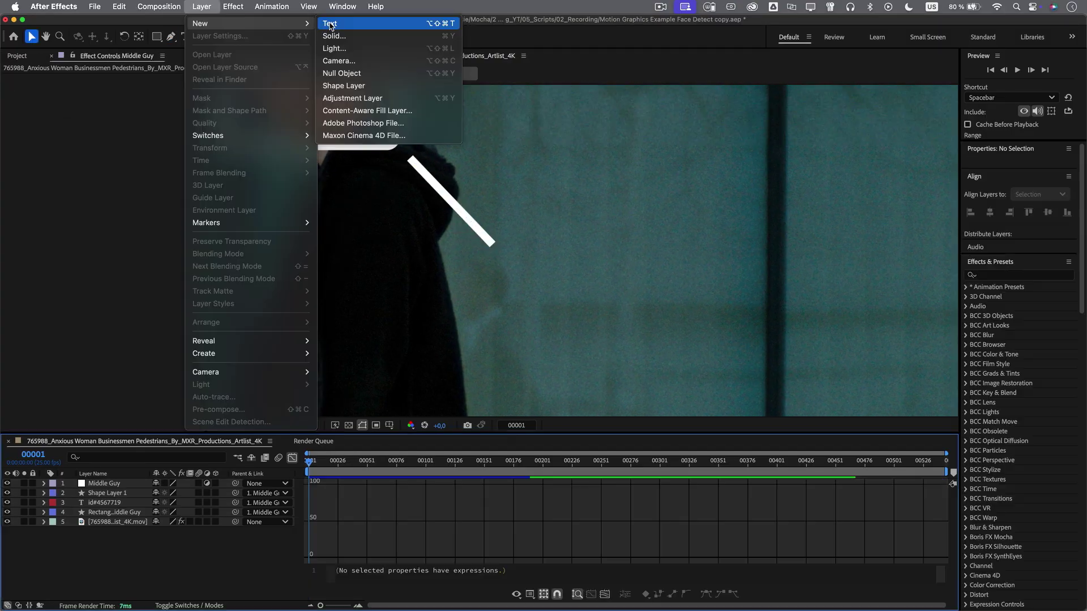
- Create a new adjustment layer and name it Front Guy
left_click(364, 109)
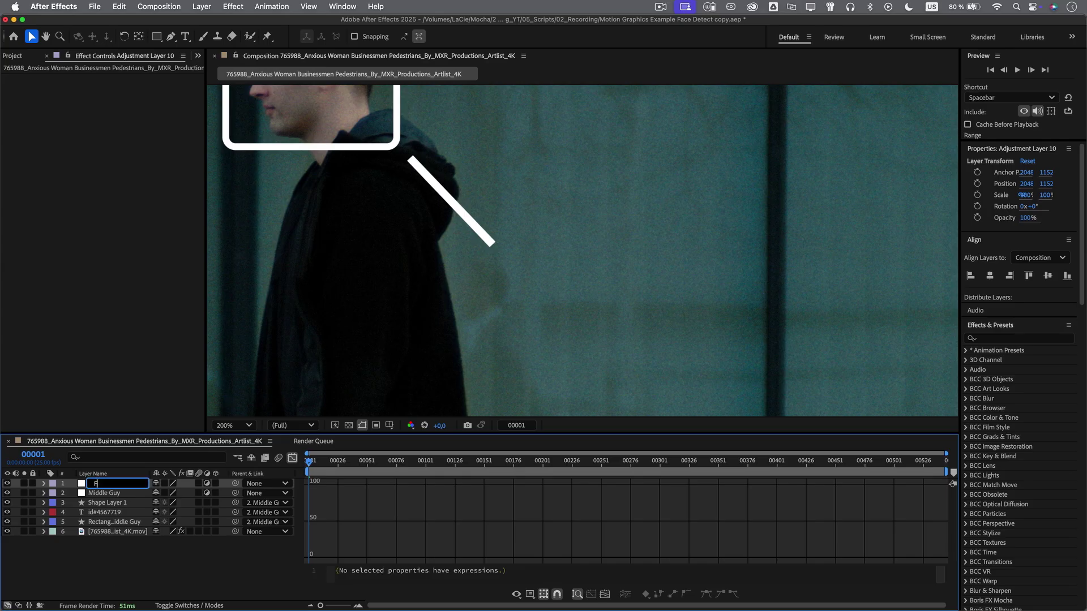
type("Front Guy")
key("Return")
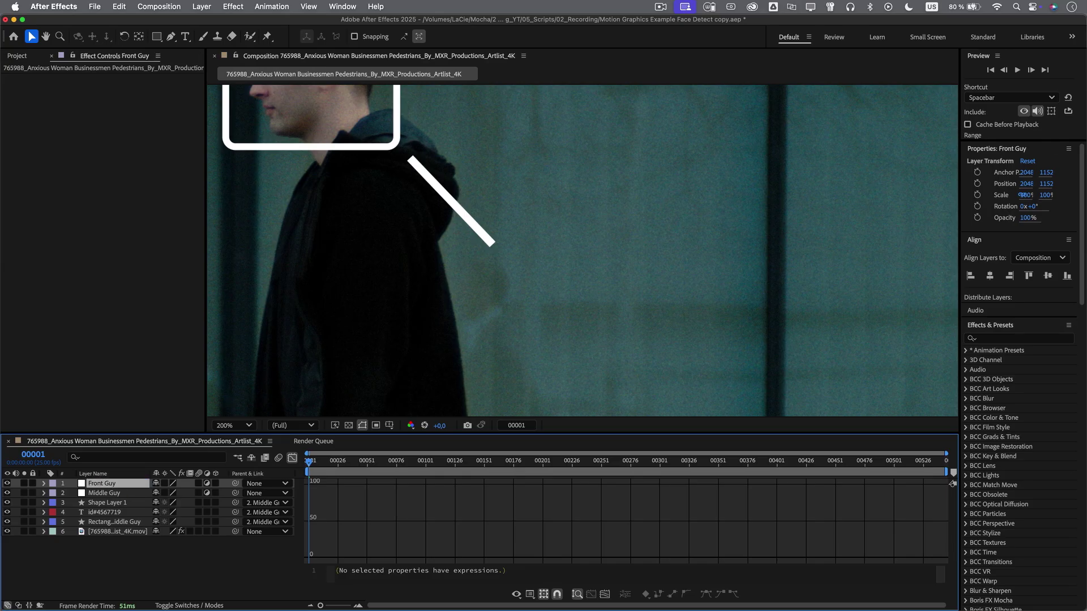
- Create track data from the Front Guy face layer in the footage's Mocha Pro effect and export it as Transform to the Front Guy layer
left_click(138, 536)
left_click(148, 170)
left_click(85, 201)
left_click(241, 252)
left_click(150, 289)
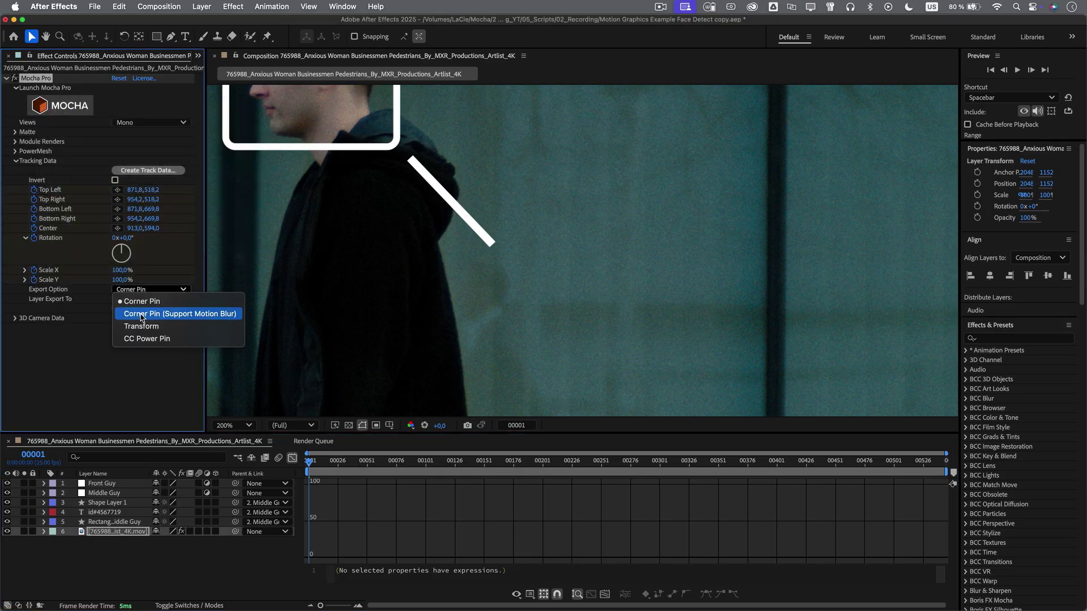
left_click(141, 326)
left_click(44, 484)
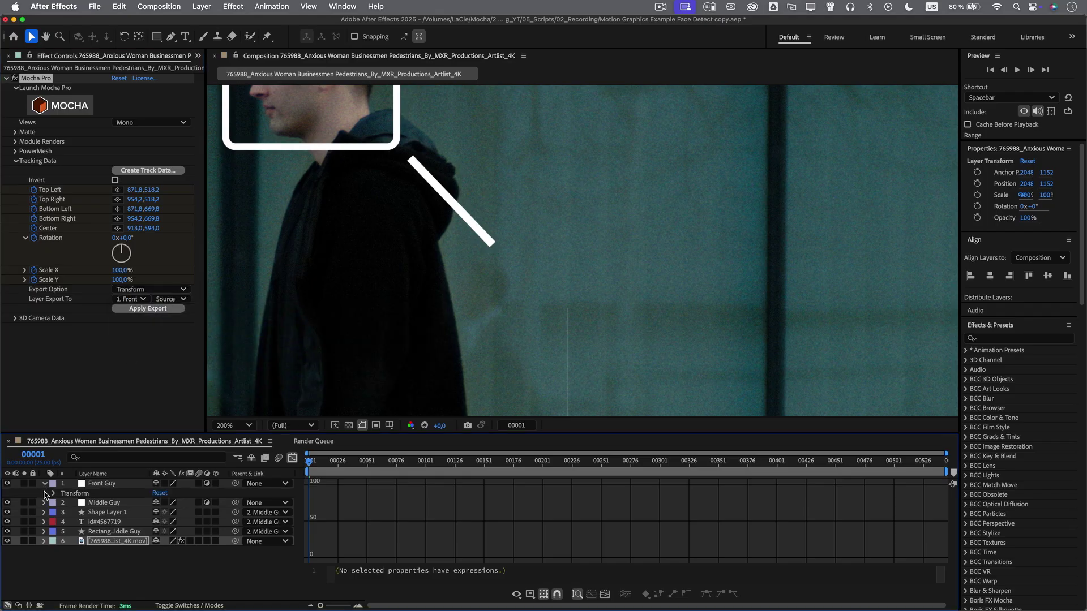
- Reveal the Front Guy layer's transform properties and select its Scale and Rotation keyframes for removal
left_click(53, 493)
left_click(292, 458)
left_click(104, 532)
left_click(104, 525, "shift")
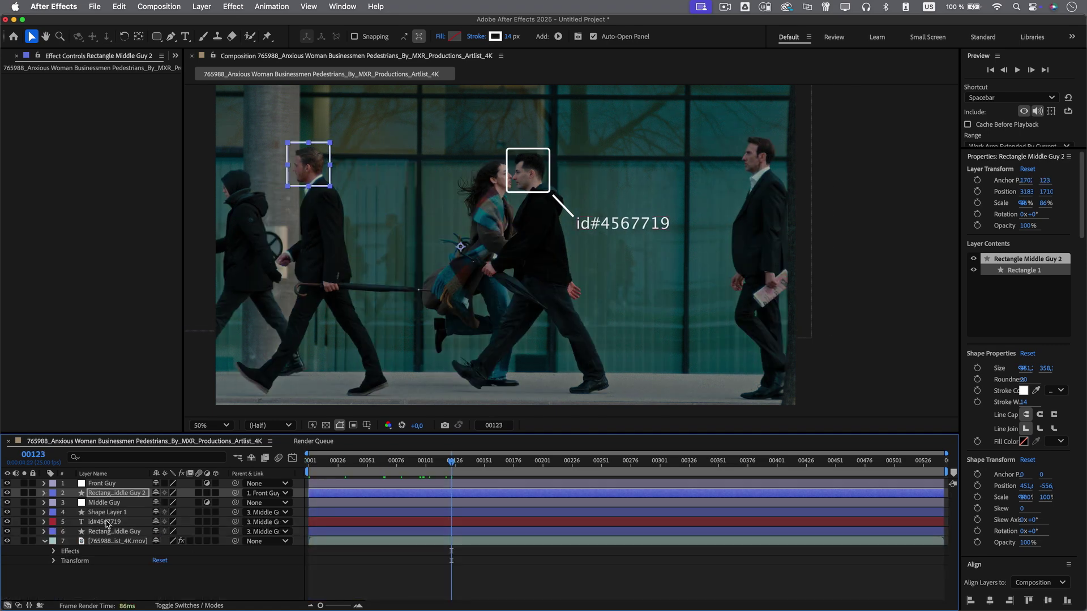
- Duplicate the id# text label for the Front Guy layer, reposition it above his face box and replace its number
left_click(108, 522)
left_click_drag(107, 523, 107, 491)
left_click(44, 493)
left_click_drag(157, 523, 164, 525)
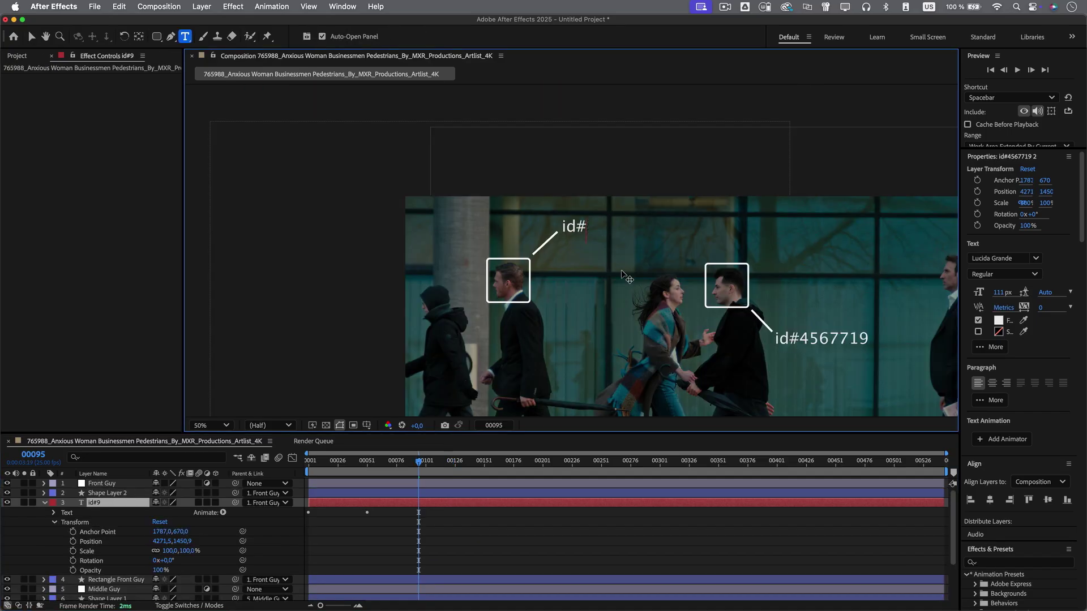
type("8170147")
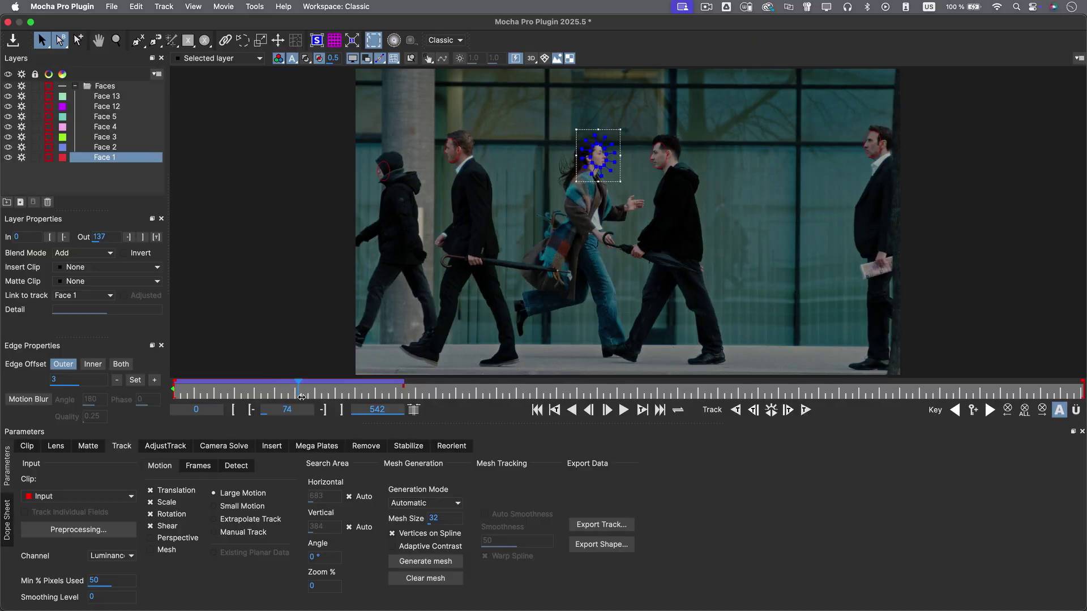
- In Mocha Pro, examine the running woman's face shapes across the clip to identify which face layers belong to her
left_click_drag(302, 397, 777, 413)
left_click(671, 174)
left_click(776, 413)
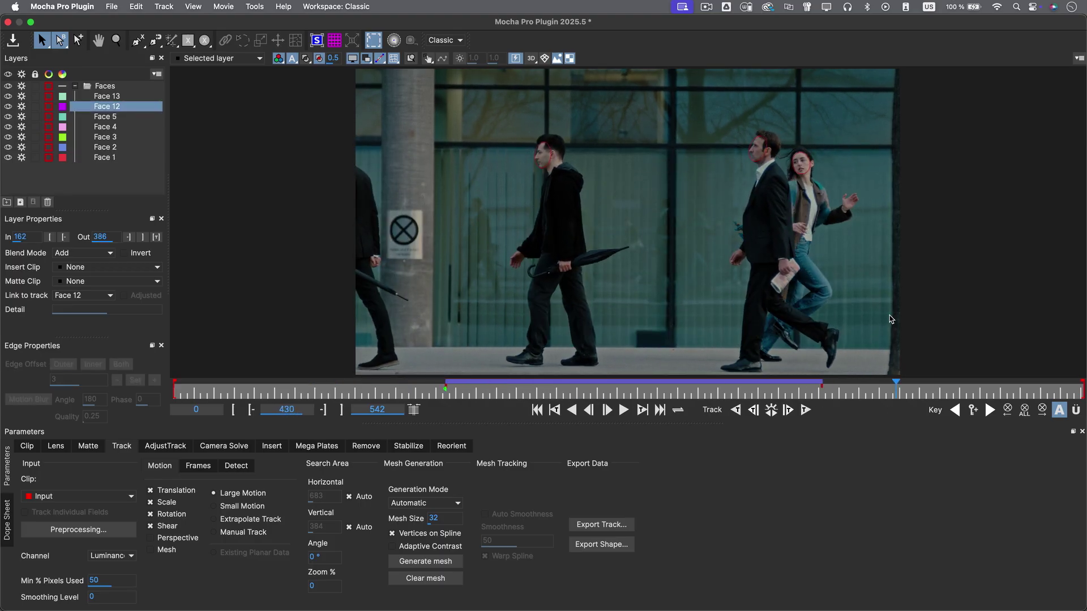
left_click(799, 175)
left_click_drag(897, 385, 630, 369)
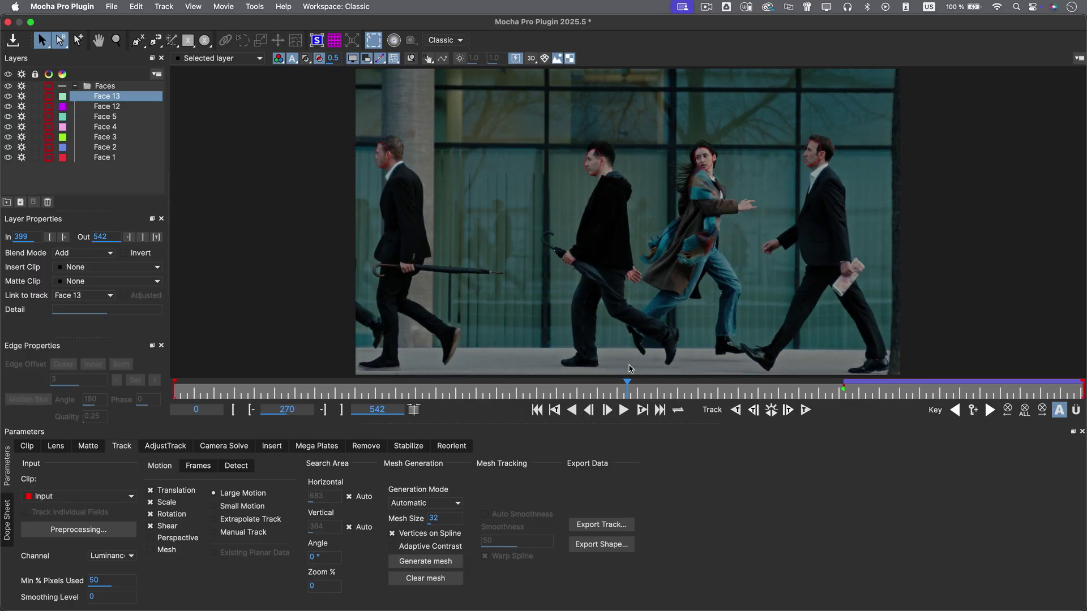
left_click_drag(300, 399, 262, 396)
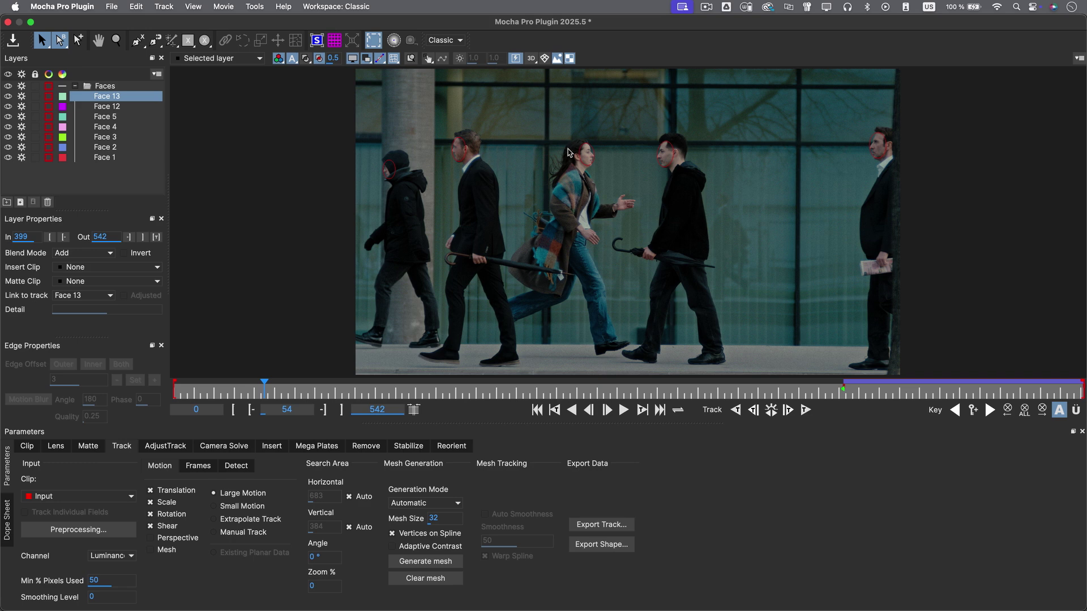
- Move the Face 1 layer to the top of the Faces group and place Face 12 directly below it, above Face 13
left_click(584, 164)
left_click_drag(105, 160, 108, 112)
left_click_drag(264, 394, 538, 404)
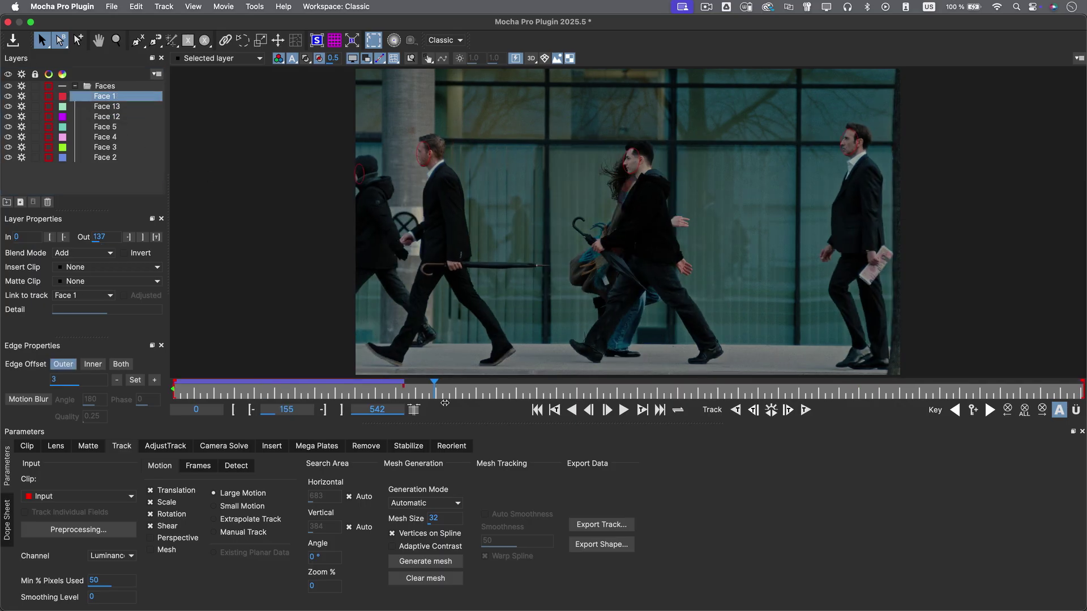
left_click_drag(108, 117, 112, 106)
- Merge the tracks of the Face 1, Face 12 and Face 13 layers and check the merged shape across the clip
left_click(103, 96)
left_click(109, 118, "shift")
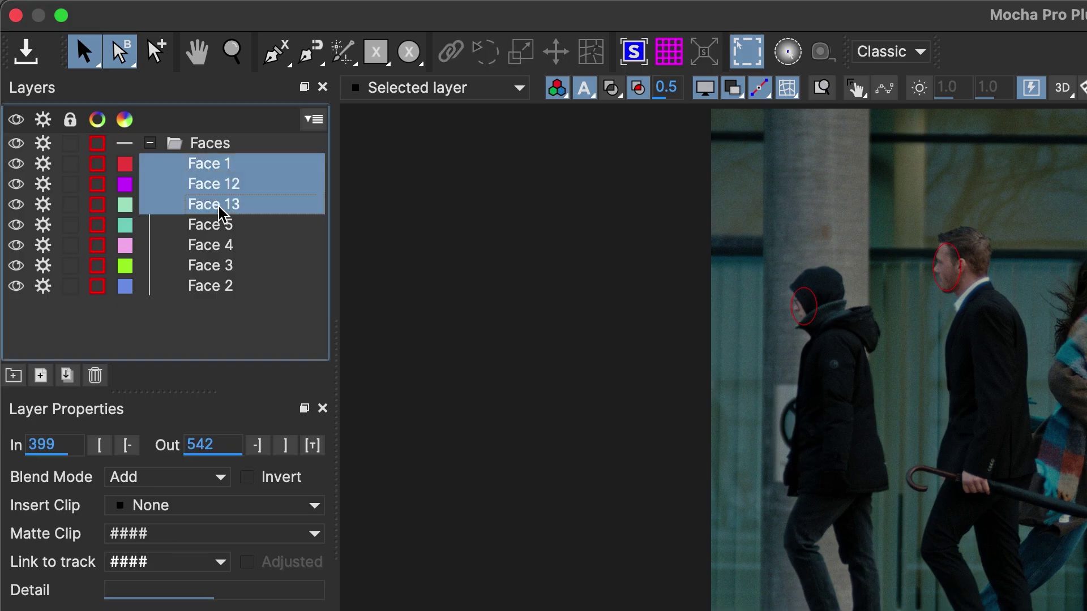
right_click(210, 165)
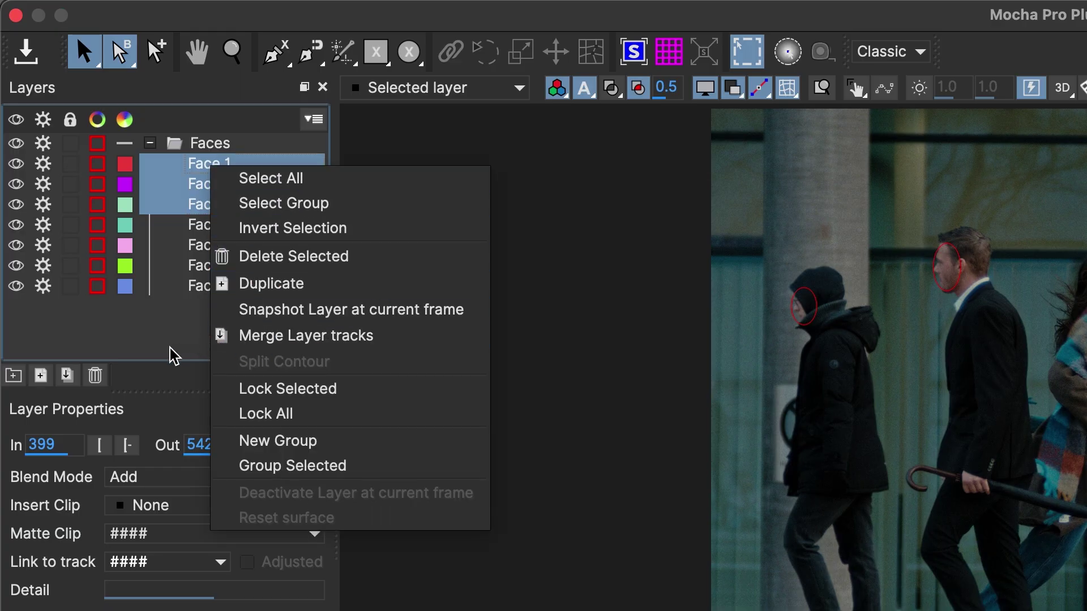
left_click(159, 374)
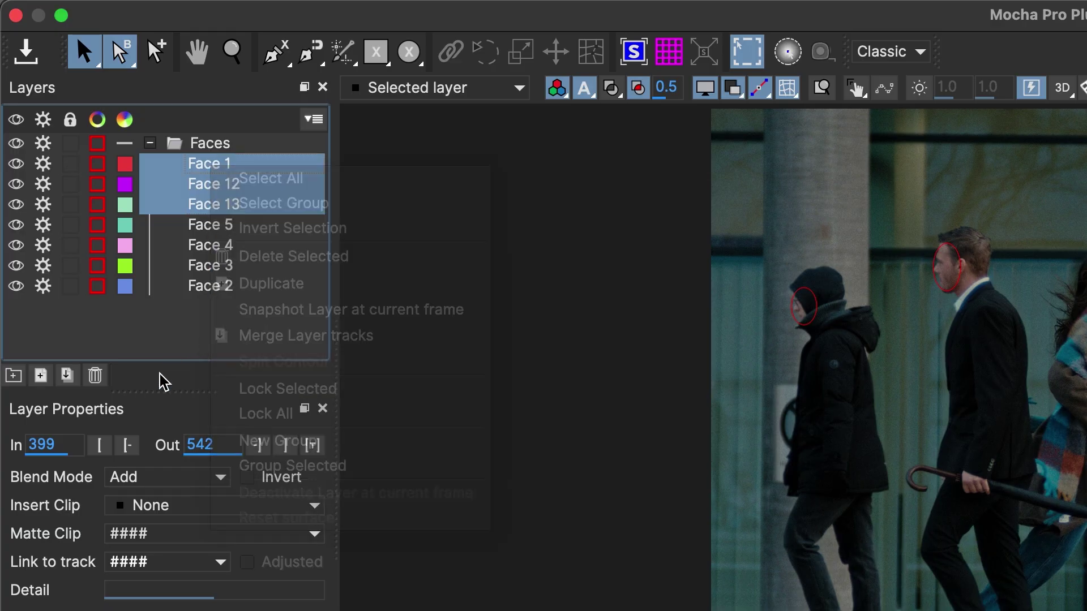
left_click(69, 378)
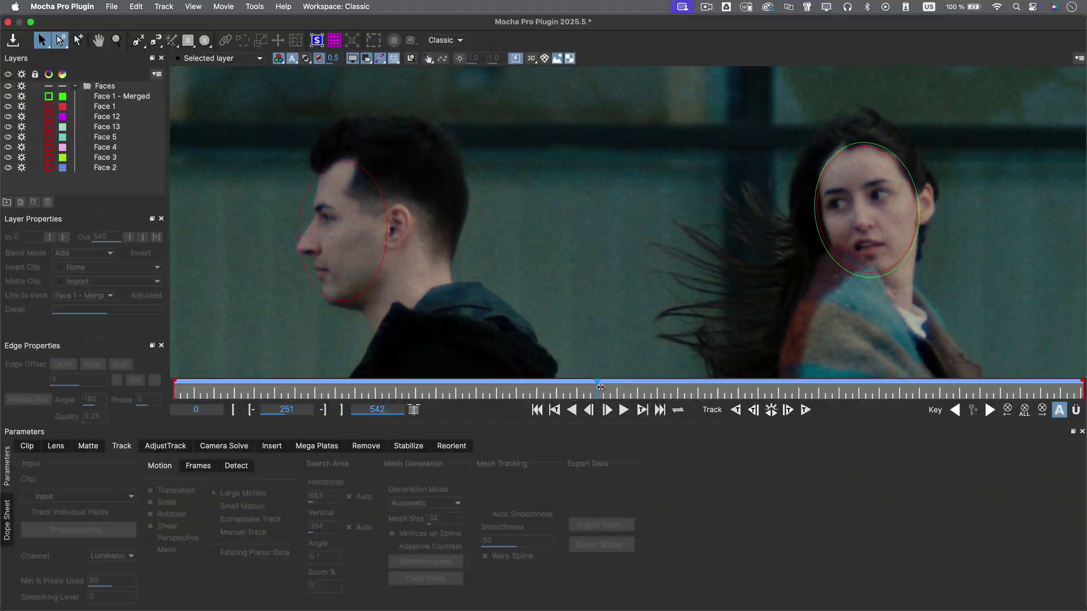
left_click_drag(698, 395, 439, 424)
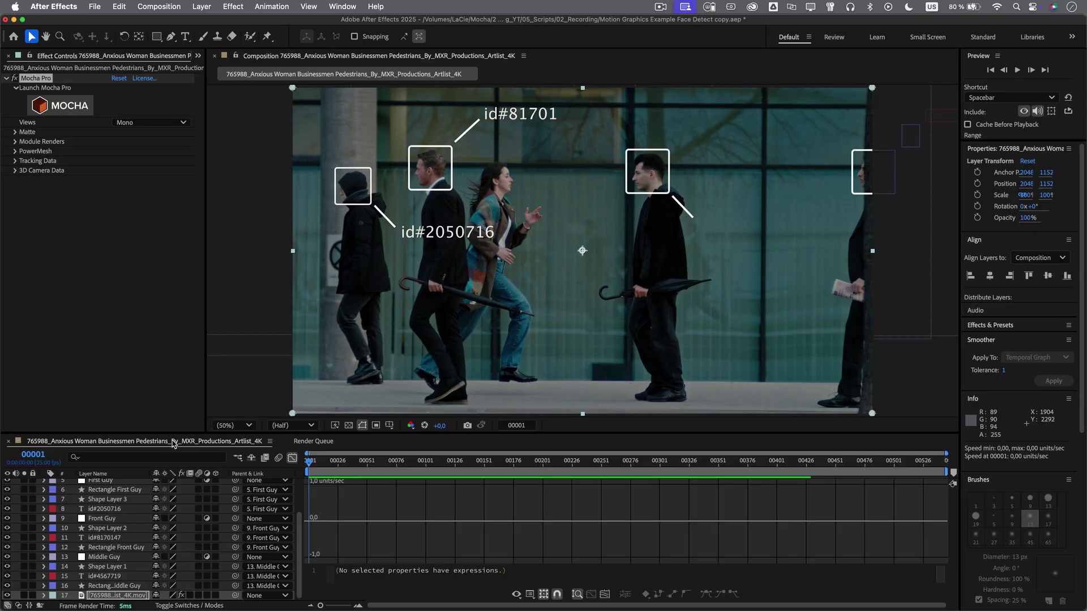
- In After Effects, create a new adjustment layer above the footage and name it Girl Running
left_click(201, 7)
mouse_move(226, 23)
left_click(389, 97)
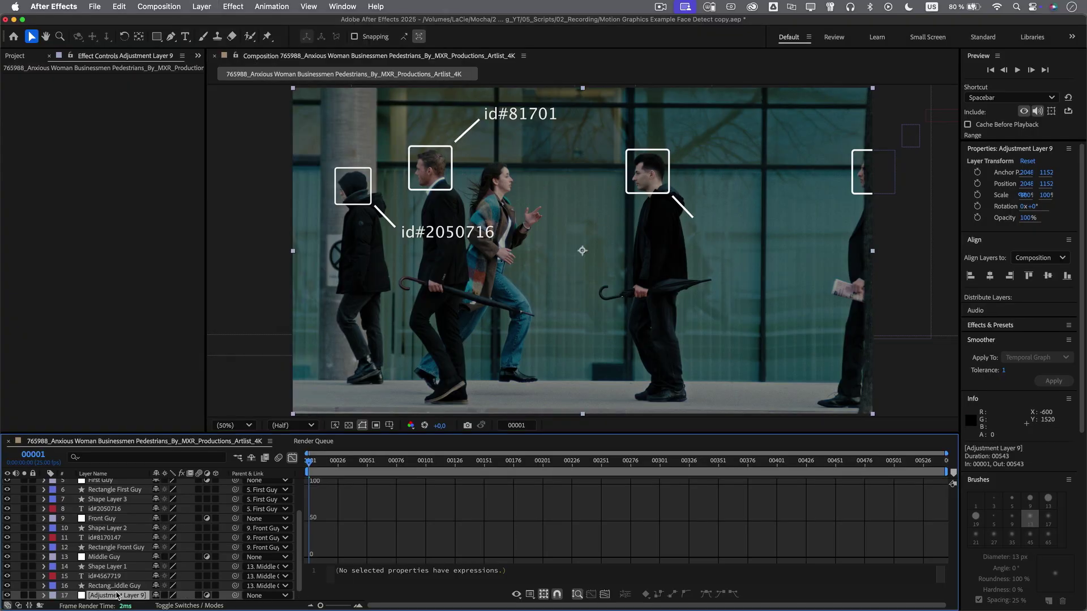
type("ing")
key("Return")
- Export the woman's tracking data from the footage's Mocha Pro effect as Transform to the Girl Running layer
left_click(118, 596)
left_click(16, 161)
left_click(151, 289)
left_click(149, 334)
left_click(131, 299)
left_click(165, 529)
left_click(149, 308)
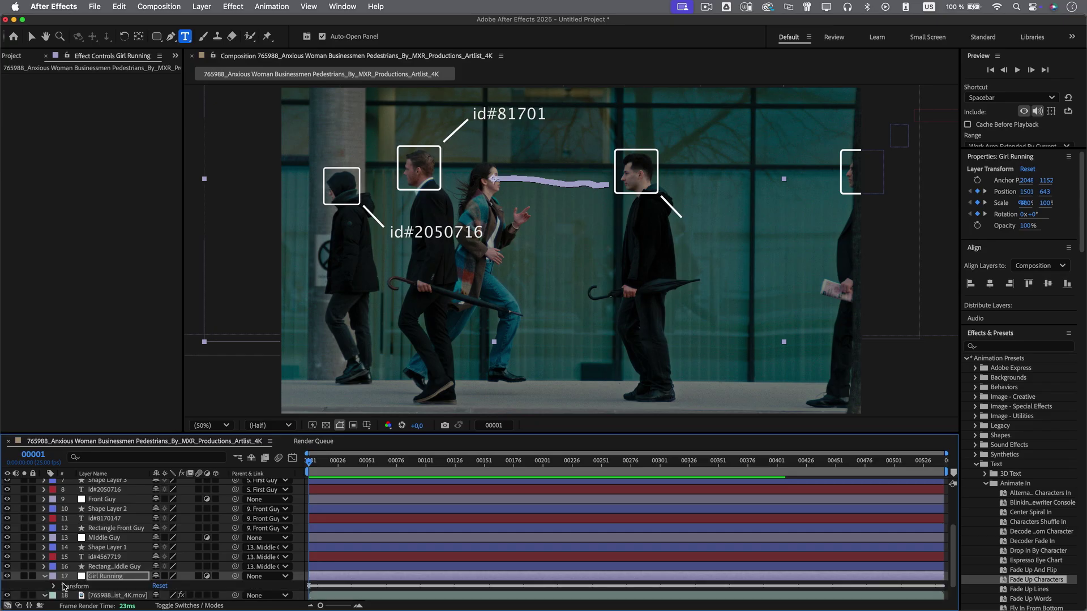
- Delete the Scale and Rotation keyframes from the Girl Running layer
left_click(124, 586)
left_click(98, 576, "shift")
key("Delete")
- Duplicate the middle man's rectangle layer and rename the copy Rectangle Girl
left_click(118, 577)
key("super+d")
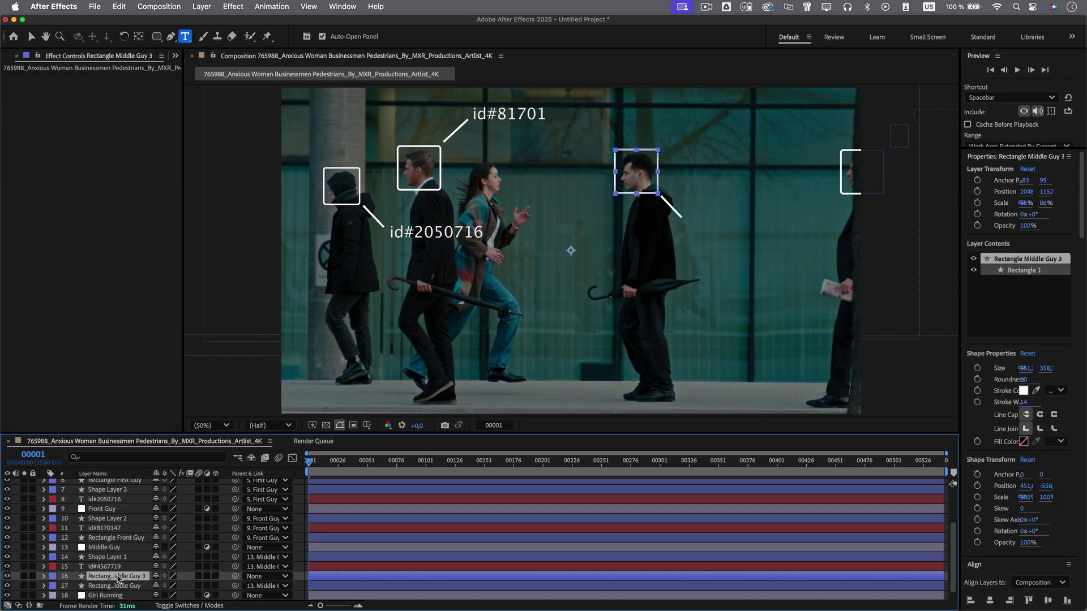
type("irl")
key("Return")
- Move the Rectangle Girl layer below Girl Running, parent it to that layer and expand its transform properties
mouse_move(109, 576)
left_mouse_down()
mouse_move(114, 604)
mouse_move(113, 591)
left_mouse_up()
left_click_drag(236, 586, 896, 573)
left_click(44, 586)
left_click(55, 596)
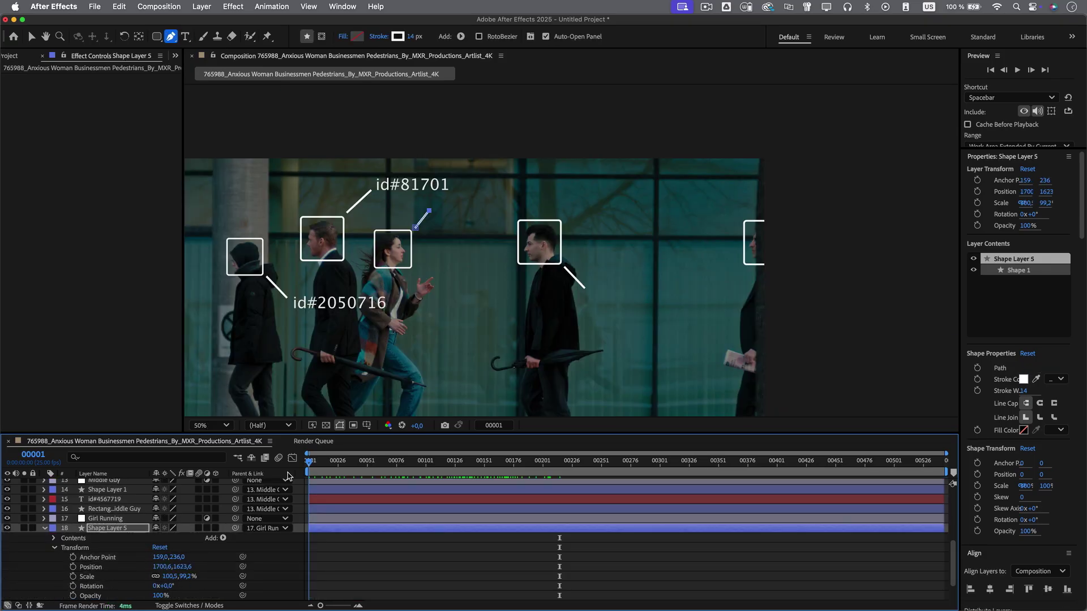
- Go to frame 391, expand the Girl Running layer's transform properties and open the graph editor
left_click_drag(309, 462, 766, 581)
left_click(42, 528)
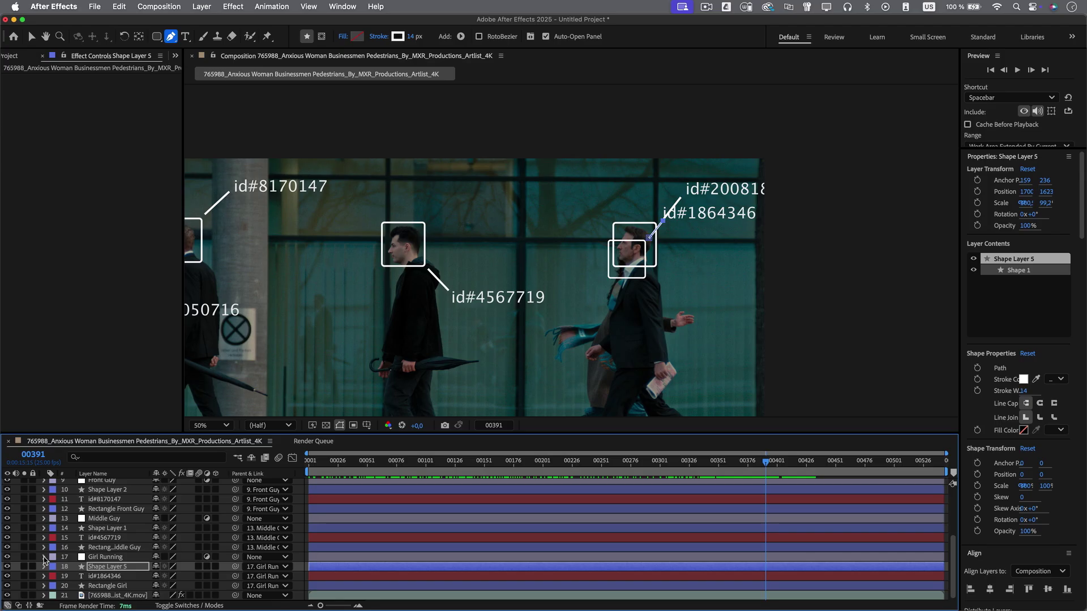
left_click(45, 557)
left_click(113, 538)
left_click(292, 458)
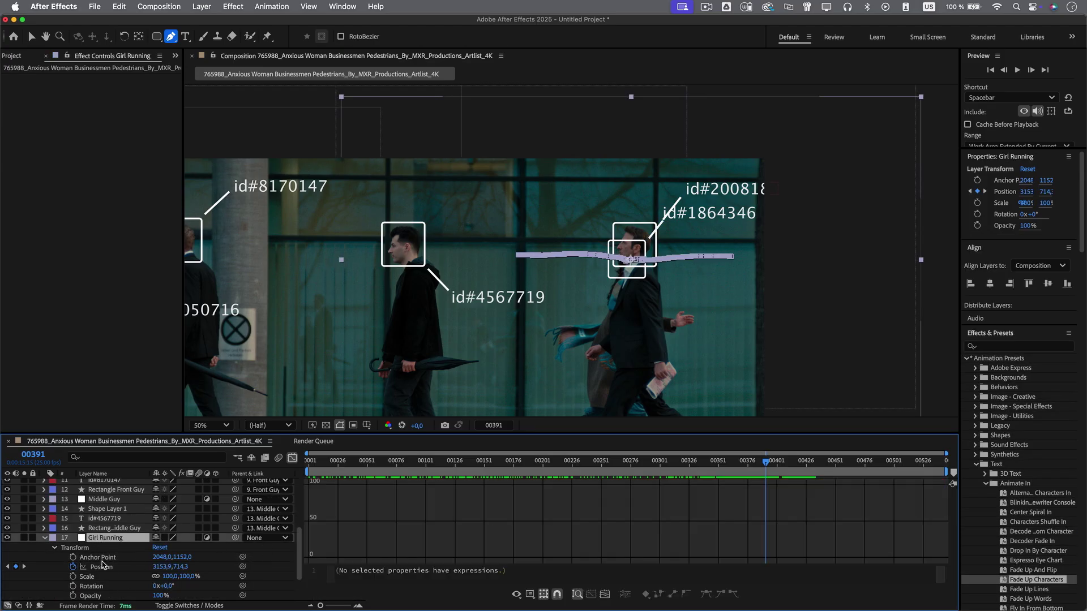
- Delete Girl Running's Position keyframes from about frame 390 to 404, where the suited man hides the woman's face
left_click(102, 565)
key("z")
left_click_drag(740, 487, 813, 532)
key("v")
left_click_drag(662, 488, 510, 562)
key("Delete")
key("j")
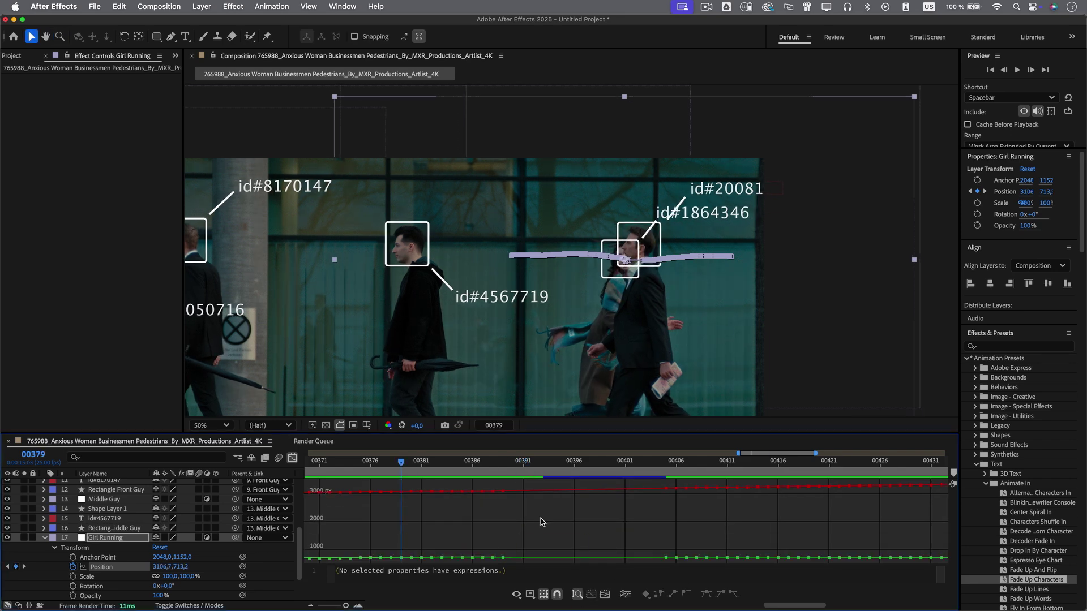
- Delete Girl Running's Position keyframes around frame 150, where the middle man passes in front of the woman
key("minus")
key("minus")
key("minus")
key("minus")
left_click_drag(426, 474, 504, 475)
key("Delete")
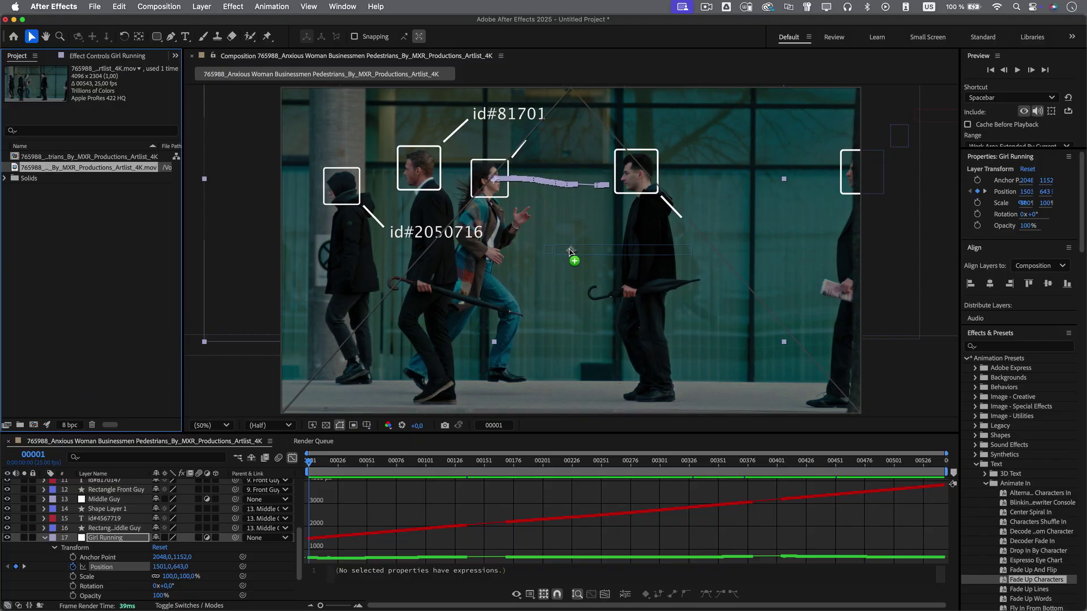
- Place a second copy of the pedestrian footage above all layers and launch Mocha from a Mocha Pro effect applied to it
left_click_drag(570, 252, 571, 251)
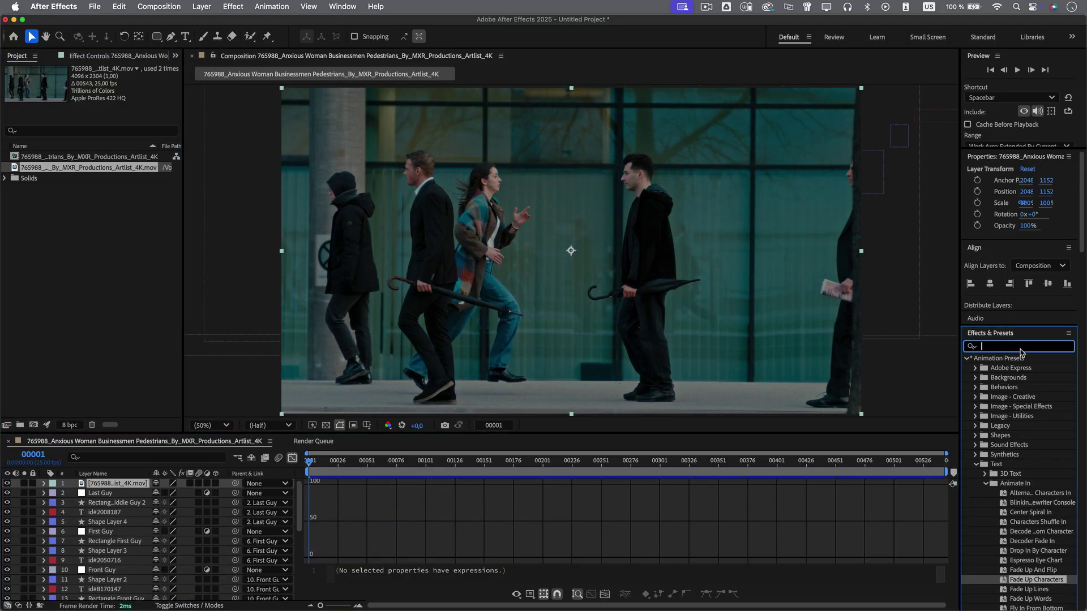
type("Mocha P")
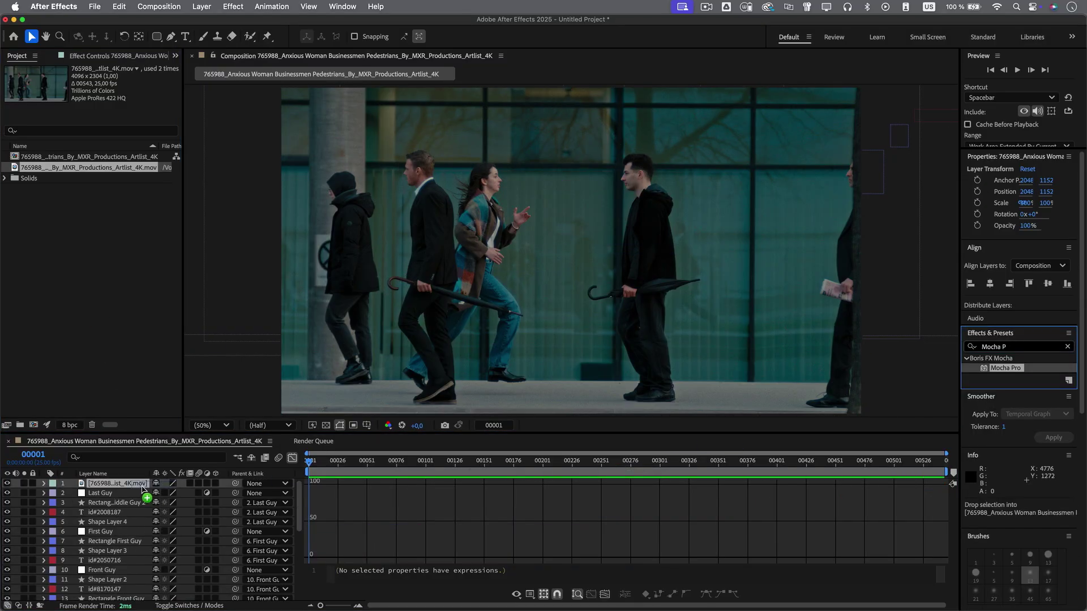
left_click_drag(143, 488, 141, 486)
left_click(56, 106)
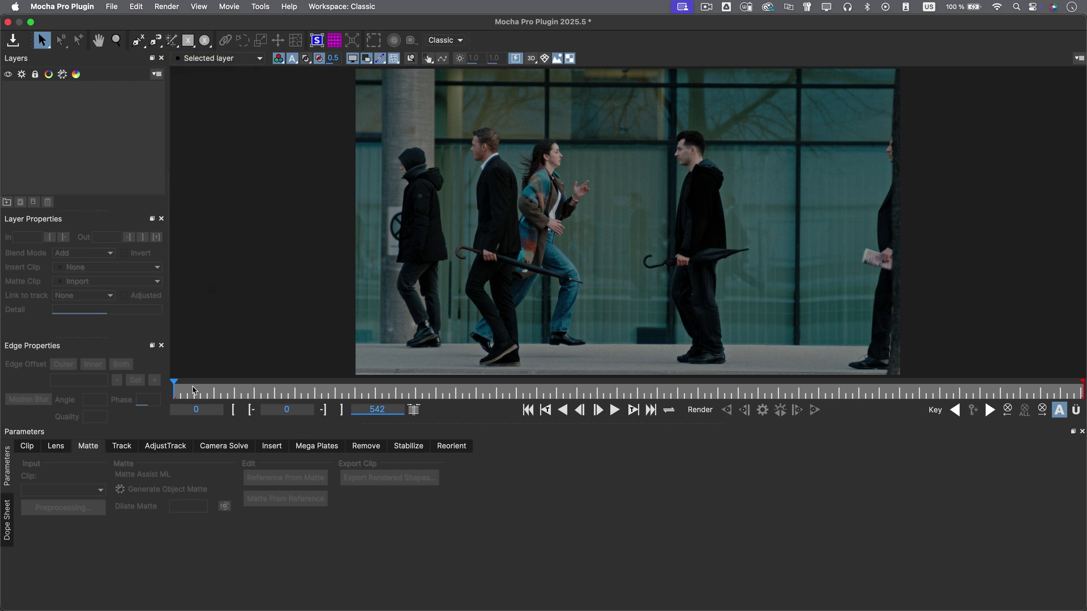
- Start an object matte at frame 0 on the dark-haired man in the black hoodie, marking his head and torso
left_click_drag(193, 392, 247, 393)
key("Right")
key("Right")
key("Right")
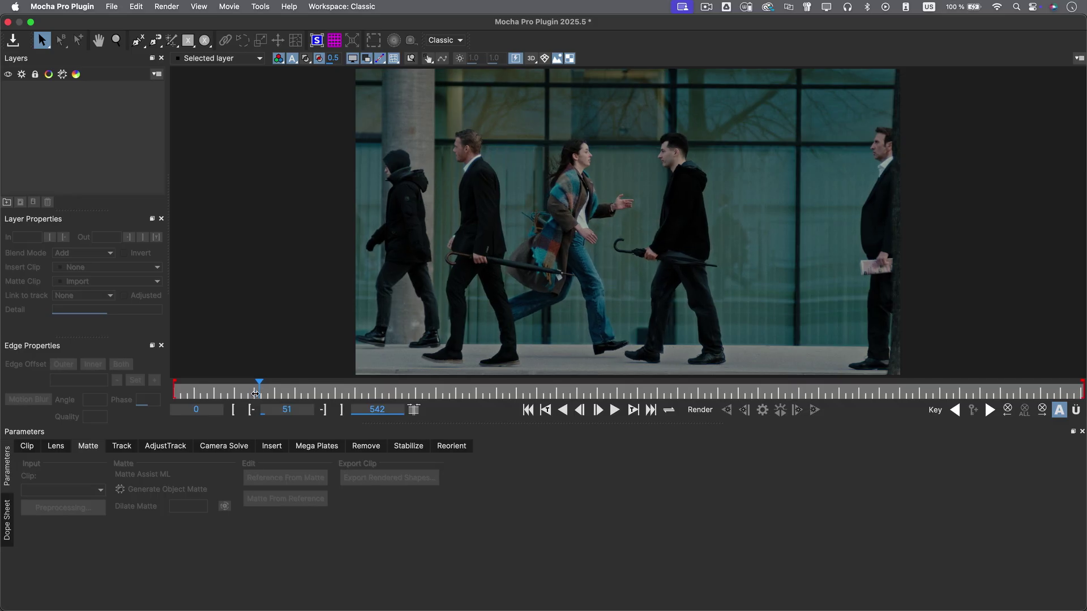
left_click_drag(255, 392, 136, 430)
left_click(171, 44)
left_click(694, 141)
left_click(706, 189)
- Extend the hooded man's object matte with points on his umbrella and finish the matte
scroll(677, 281, "up", 5)
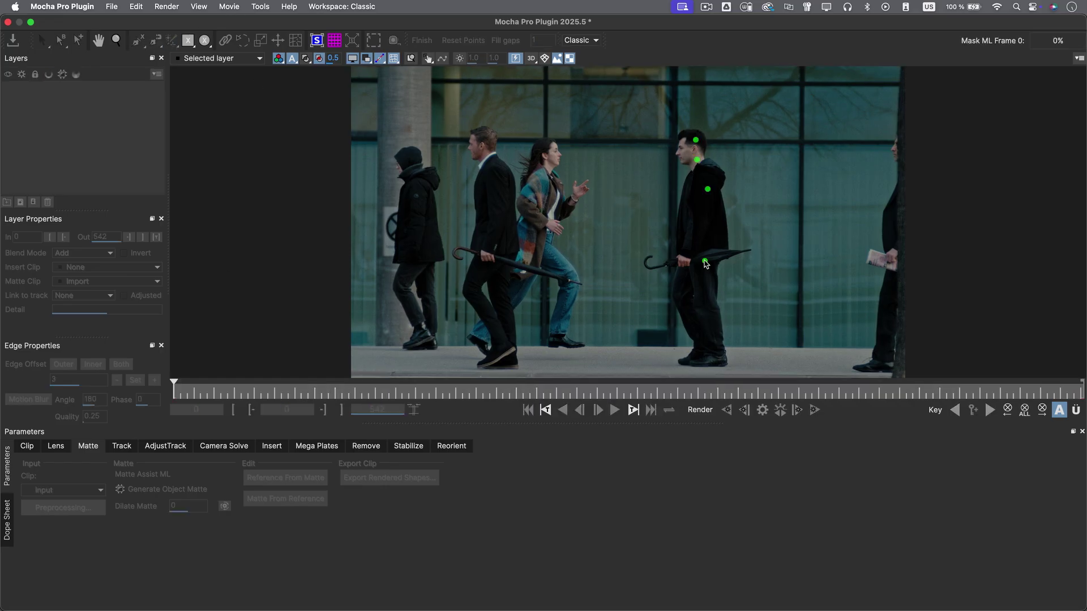
left_click(728, 240)
left_click(667, 242)
left_click(625, 233)
scroll(740, 282, "down", 3)
scroll(739, 283, "down", 1)
left_click(422, 40)
- Mark the suited man carrying papers for the Layer 3 object matte, working on frame 245, and finish the selection
left_click_drag(320, 391, 725, 399)
left_click(171, 42)
left_click(181, 88)
left_click(639, 121)
scroll(639, 150, "up", 3)
scroll(639, 149, "down", 4)
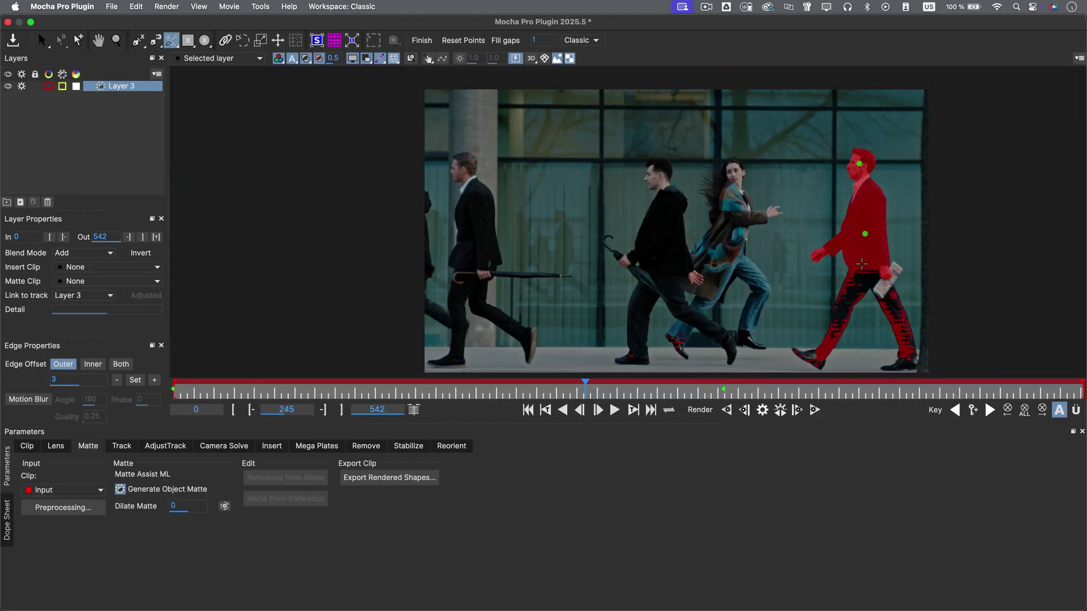
left_click(421, 40)
- Return to After Effects, enable Apply Matte on the footage copy and move that layer down the layer stack
left_click_drag(585, 392, 713, 395)
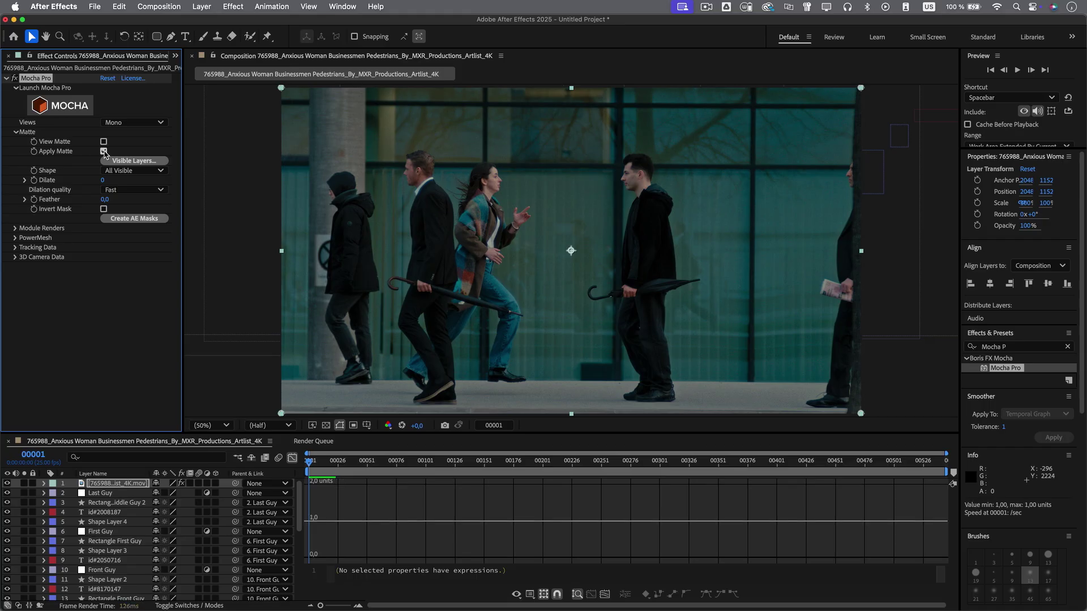
left_click_drag(118, 486, 121, 551)
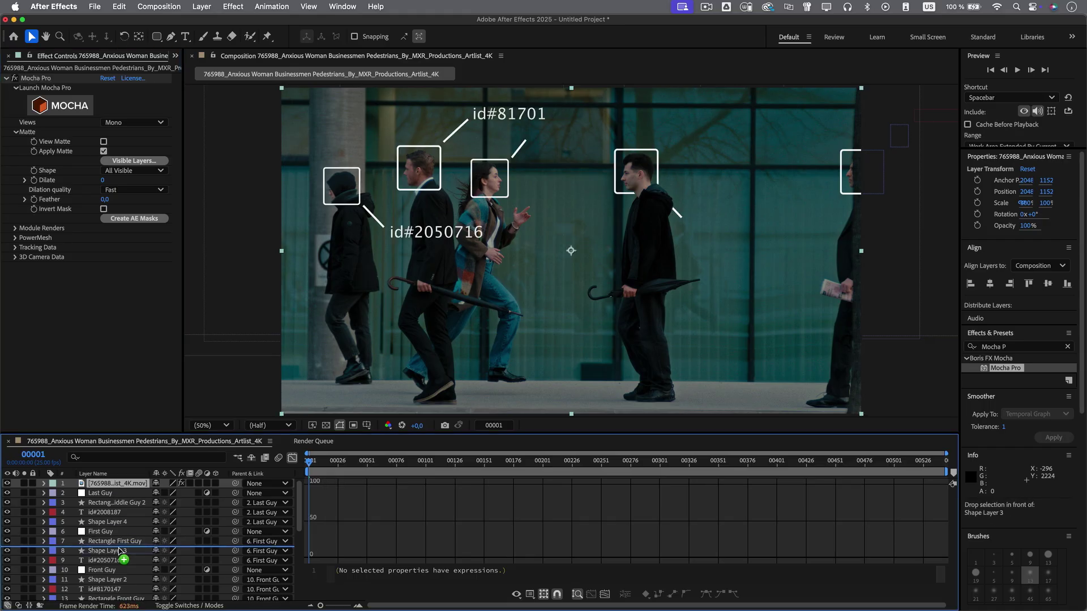
left_click_drag(116, 596, 119, 563)
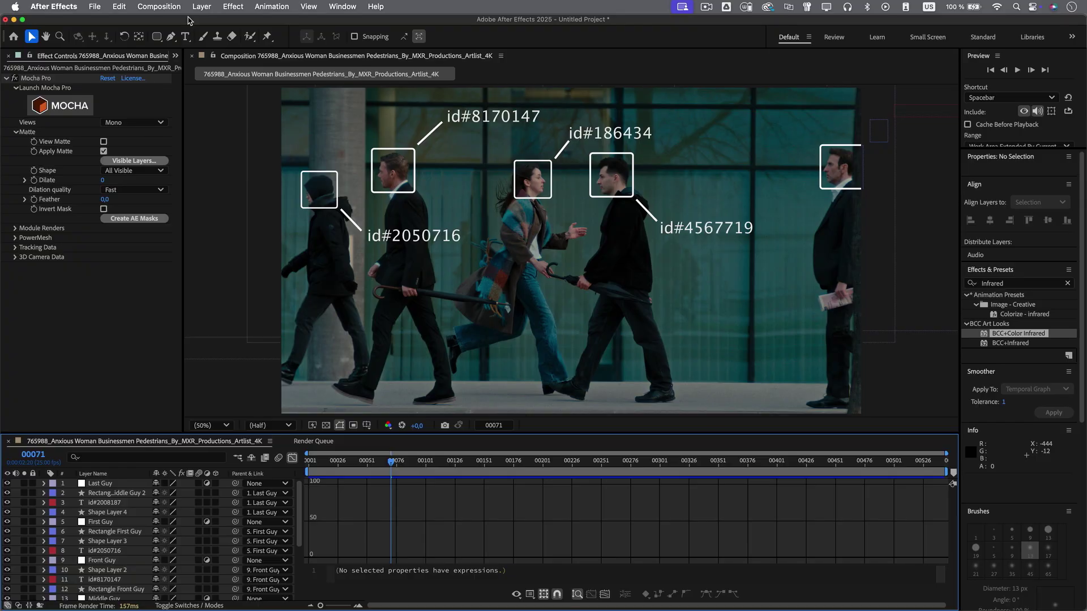
- Create an adjustment layer on top and apply BCC+Color Infrared to it with Magenta set to 1
left_click(201, 6)
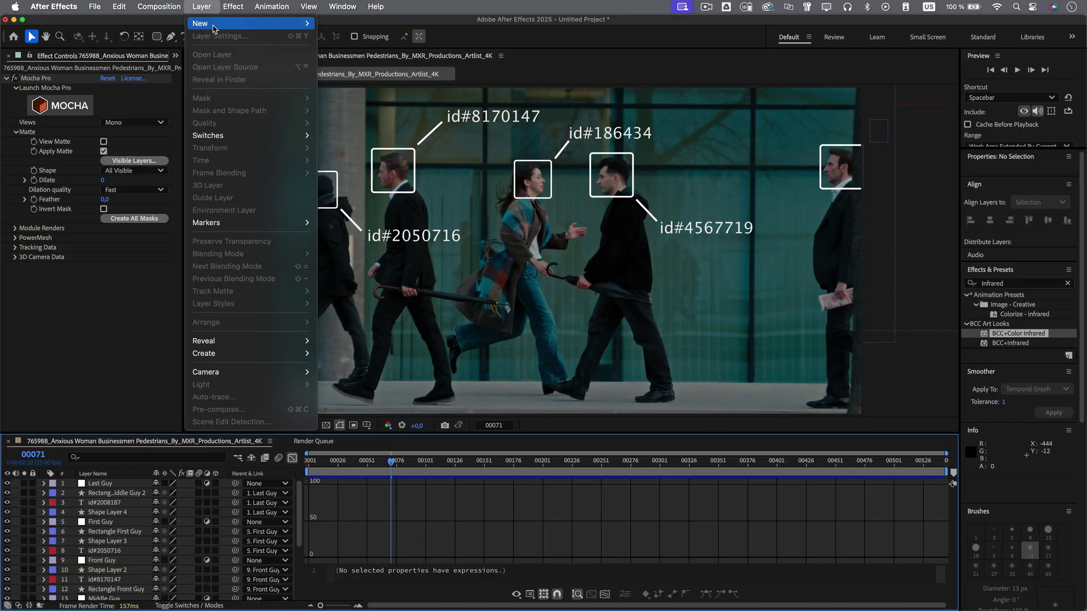
mouse_move(300, 23)
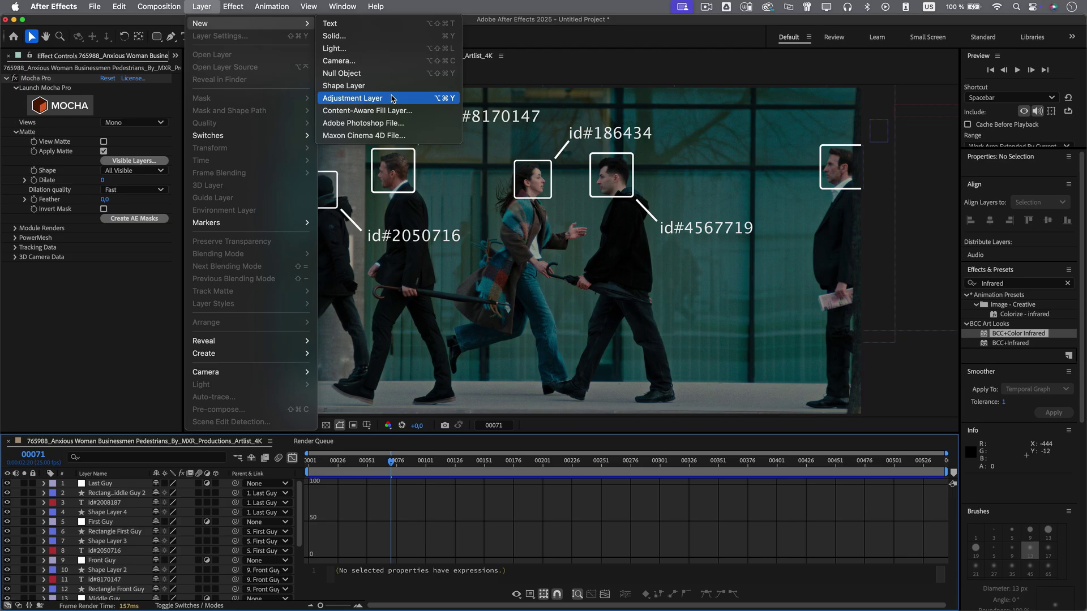
left_click(392, 99)
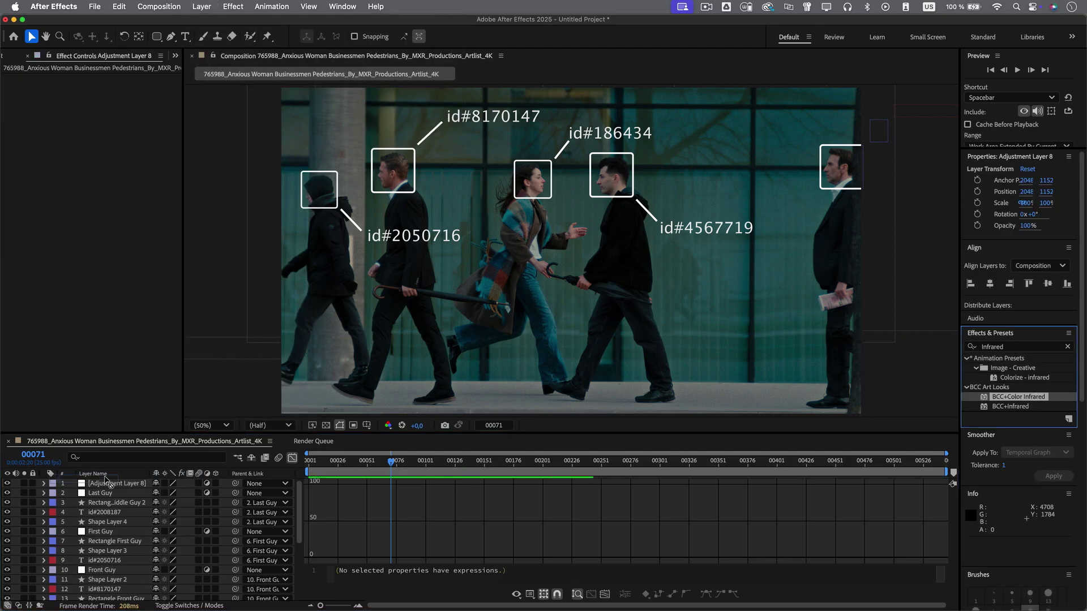
left_click_drag(112, 485, 113, 486)
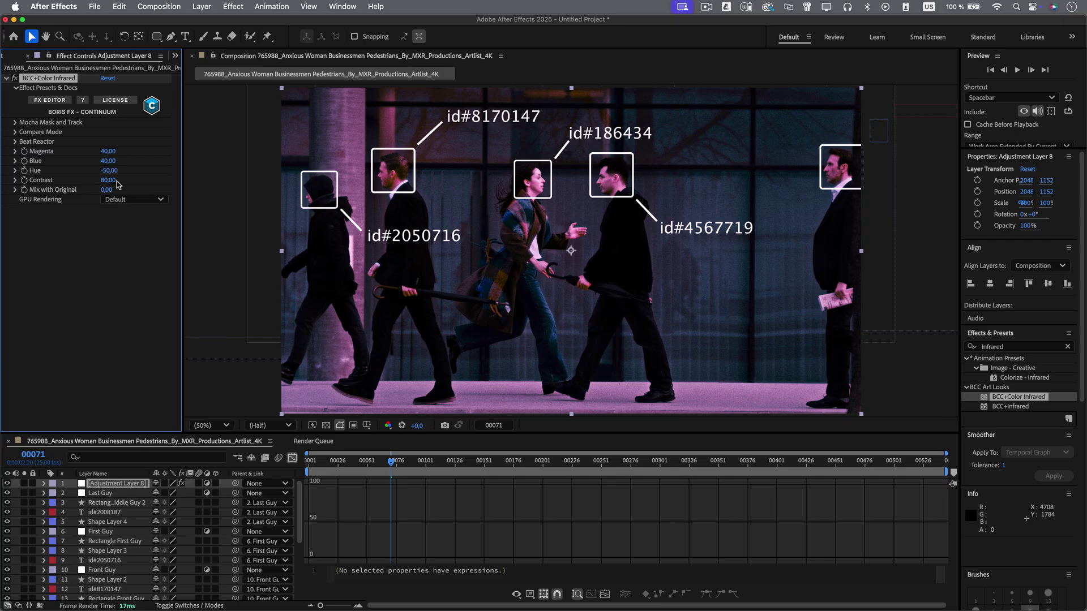
left_click_drag(105, 151, 96, 153)
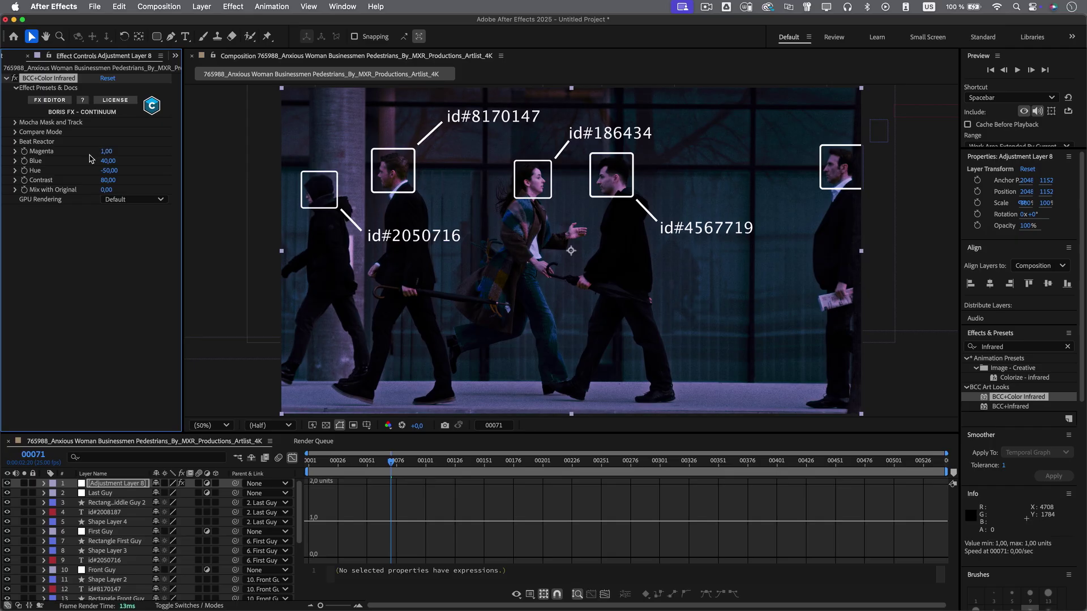
- Apply Sapphire's S_TVDamage effect to the top adjustment layer and load its Viewfinder preset
left_click(1067, 347)
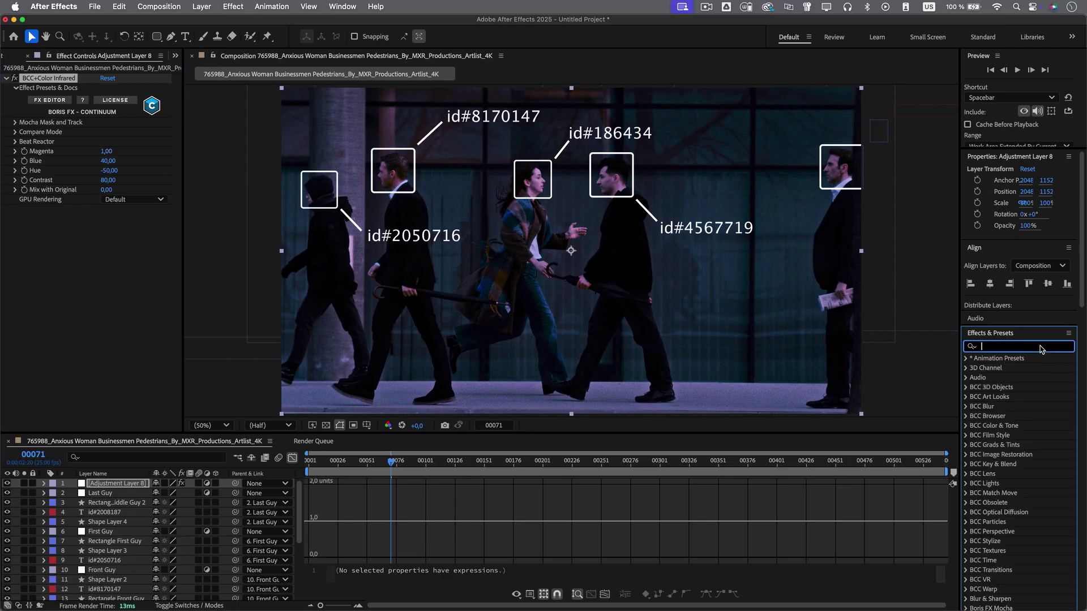
type("TV")
left_click_drag(123, 493, 120, 485)
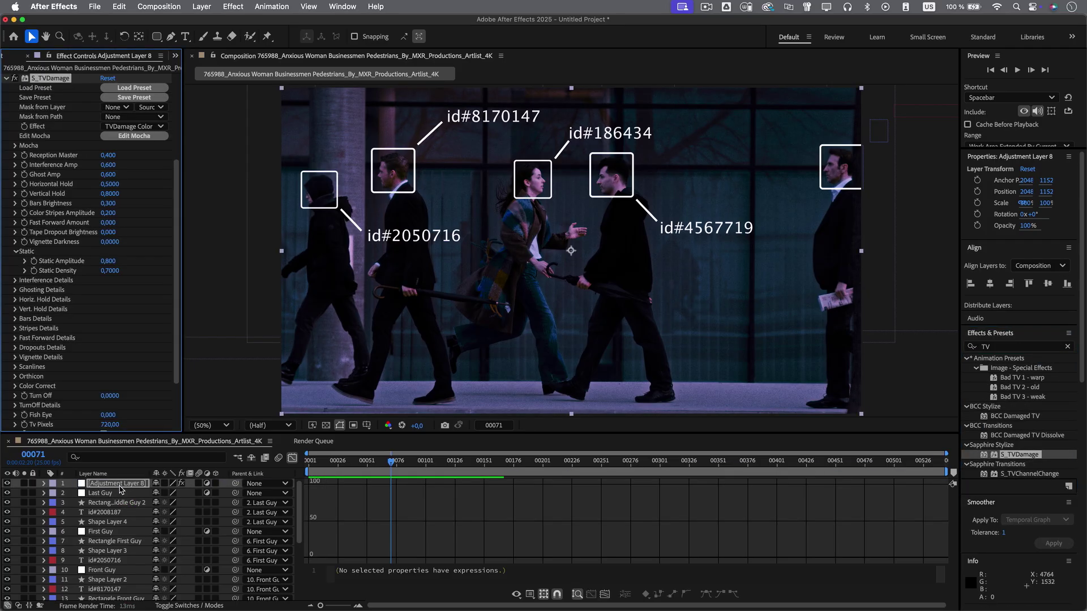
left_click(145, 89)
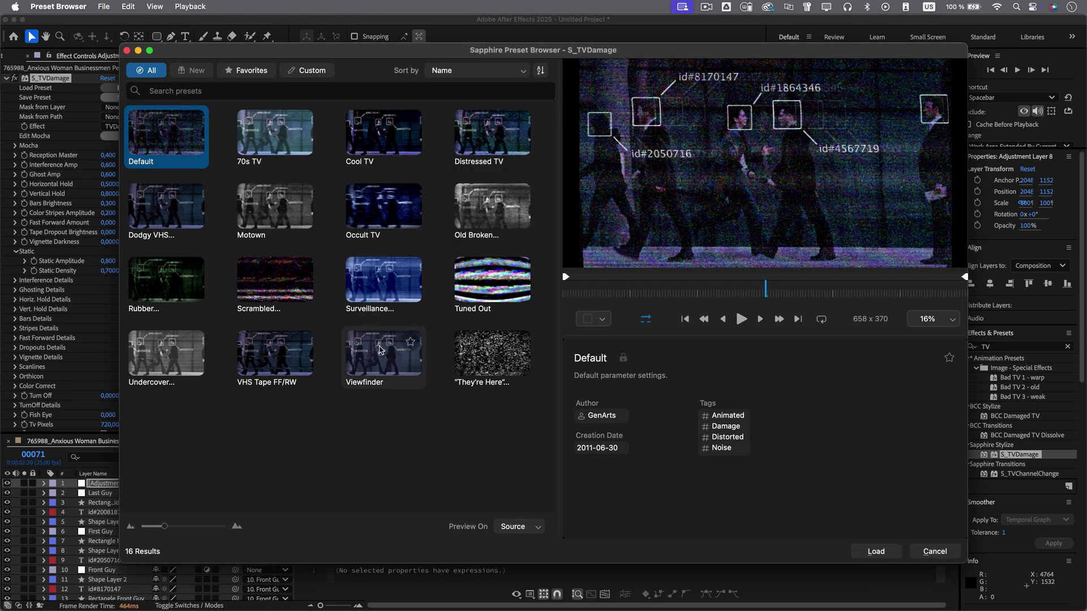
left_click(379, 351)
left_click(877, 552)
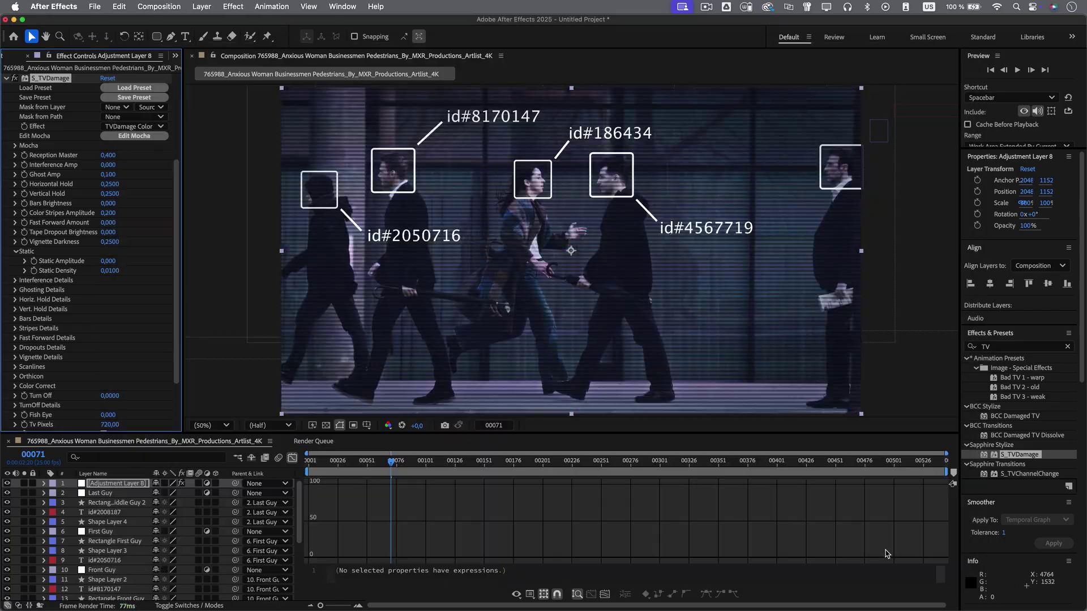